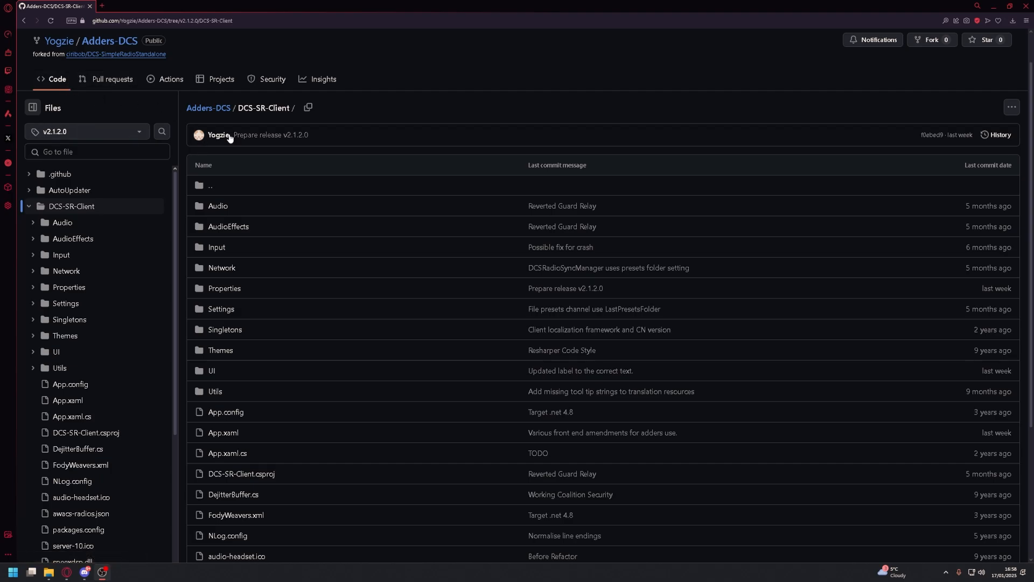
Open the releases page of the Adders-DCS repository and bring up the Adders-DCS SRS Version 2.1.2.0 release
scroll(511, 354, "down", 4)
scroll(237, 249, "up", 4)
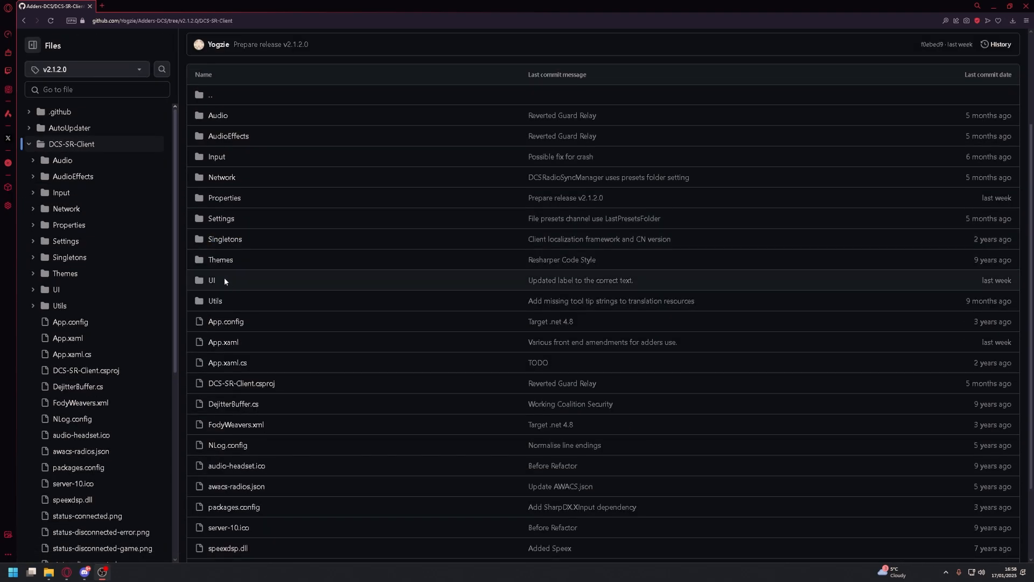
scroll(266, 292, "down", 2)
scroll(259, 378, "down", 2)
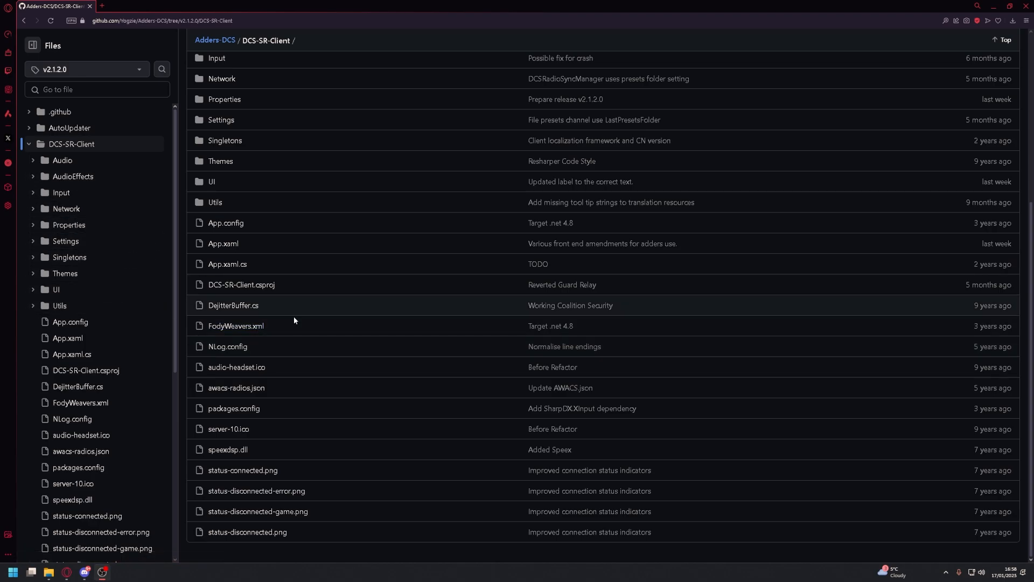
scroll(233, 310, "up", 5)
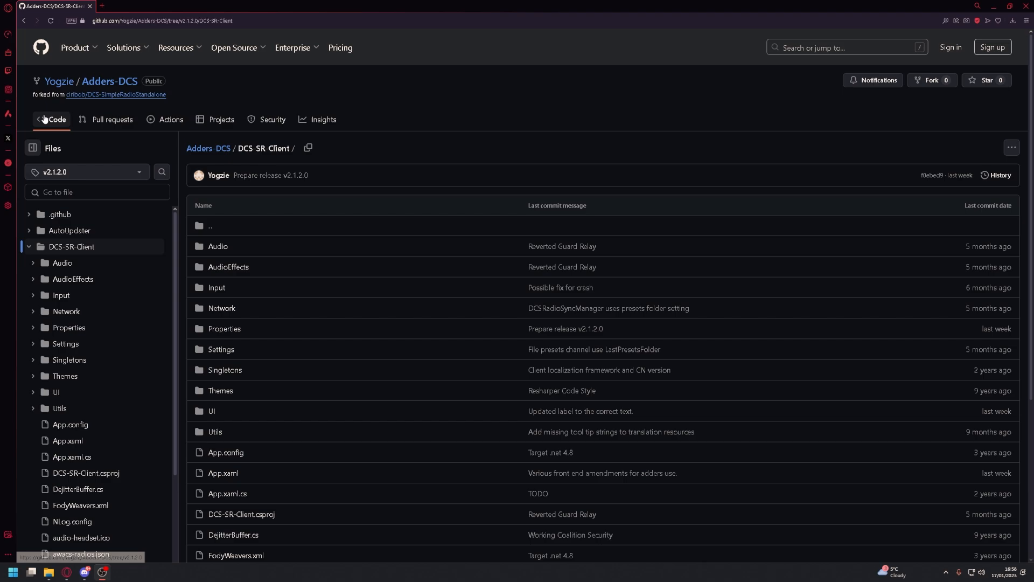
left_click(99, 82)
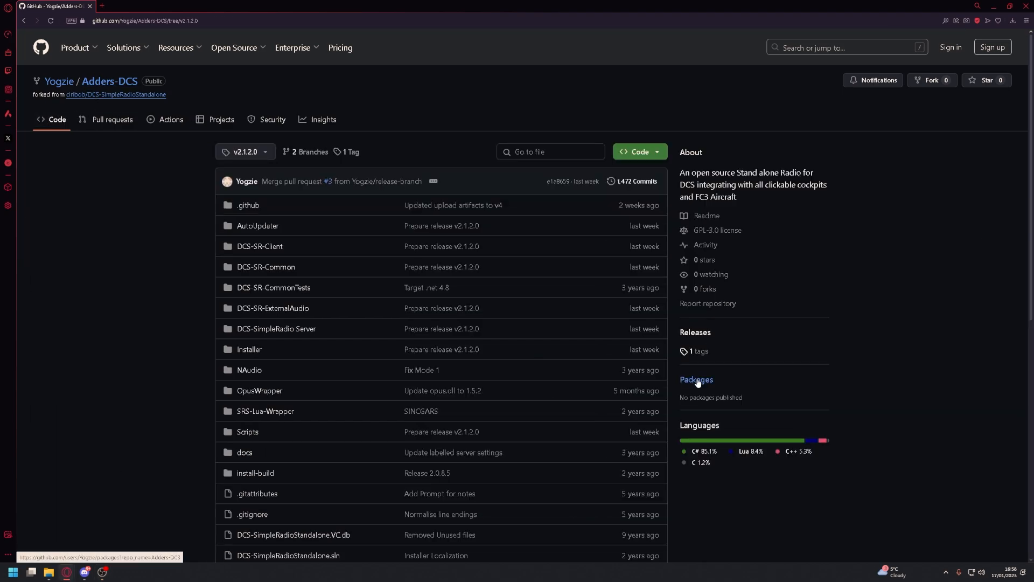
left_click(705, 334)
scroll(519, 318, "down", 1)
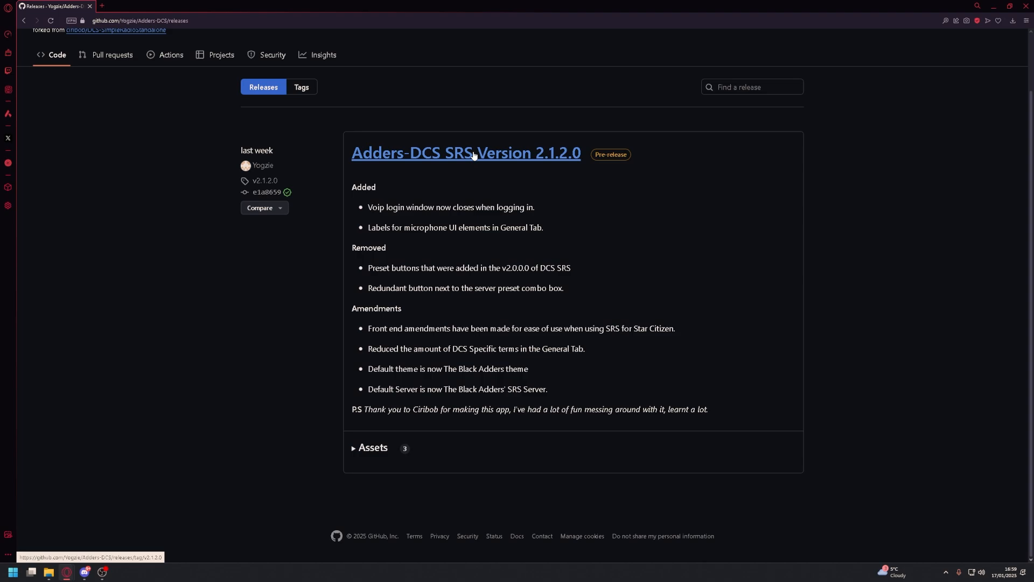
Try to download Adders-DCS.v2.1.2.0.zip from the assets of the version 2.1.2.0 release
left_click(377, 449)
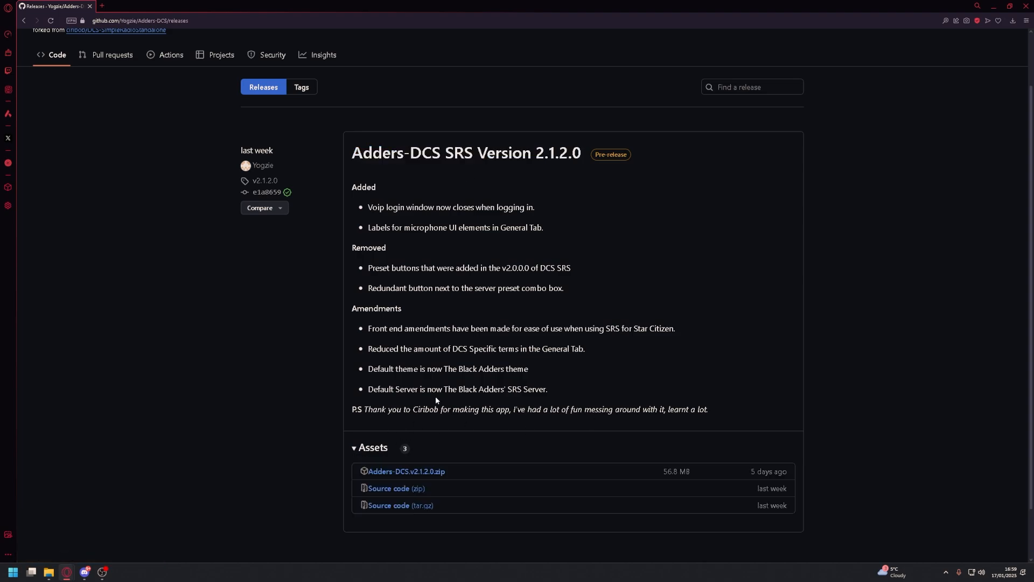
scroll(593, 399, "down", 1)
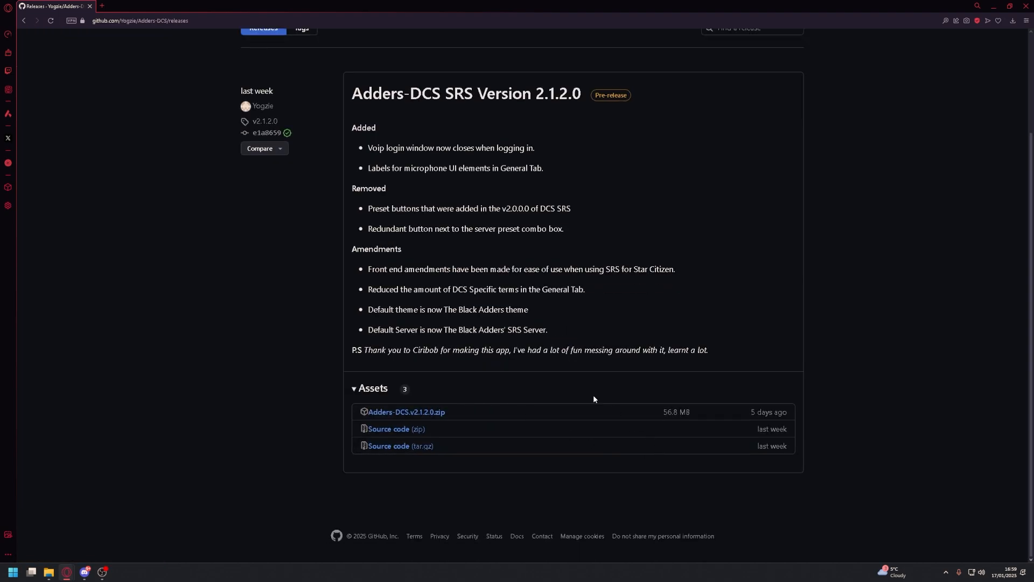
left_click(429, 414)
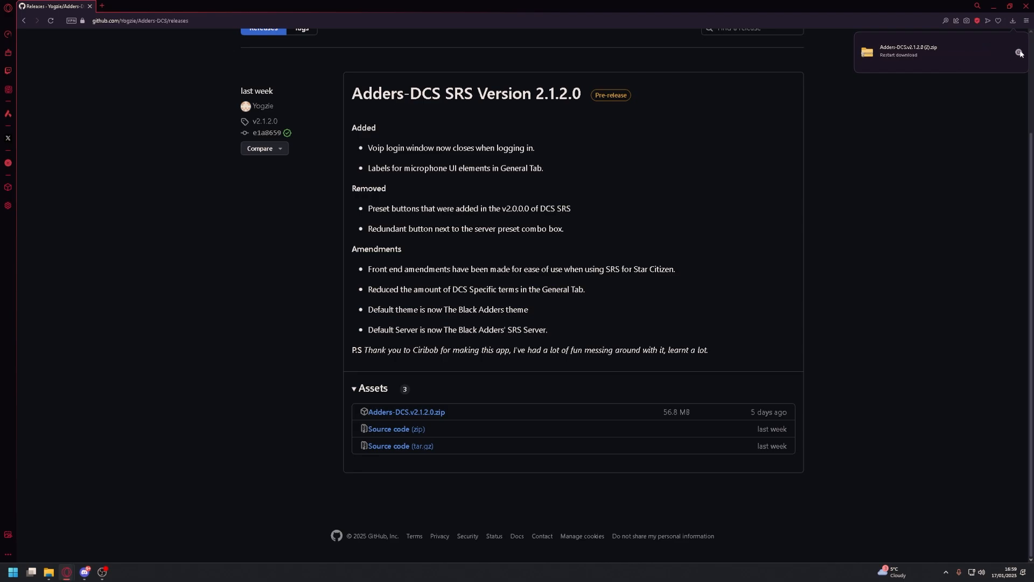
Place the completed Adders-DCS.v2.1.2.0 (1).zip download on the desktop and close the browser
left_click(1011, 23)
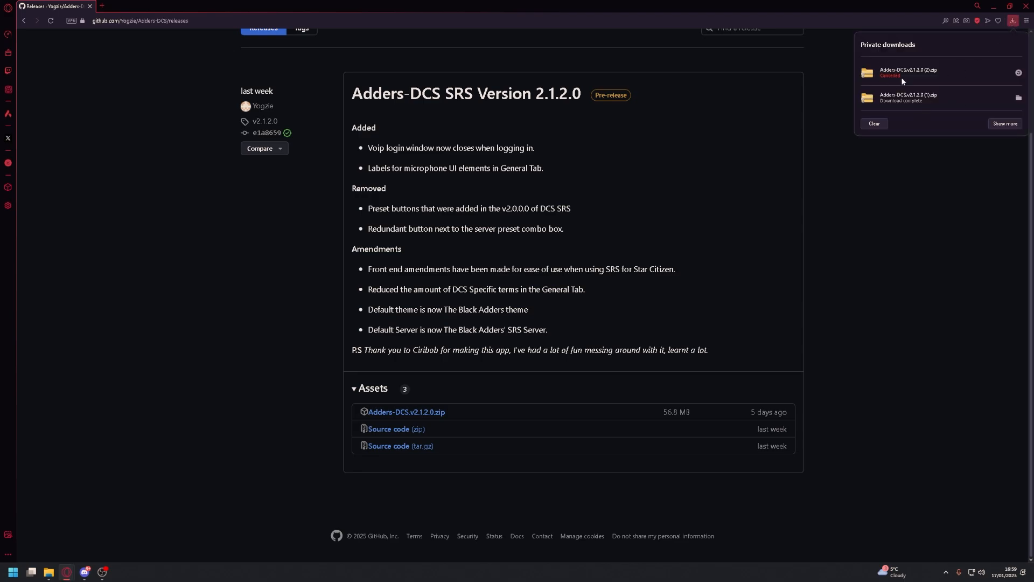
left_click(1010, 5)
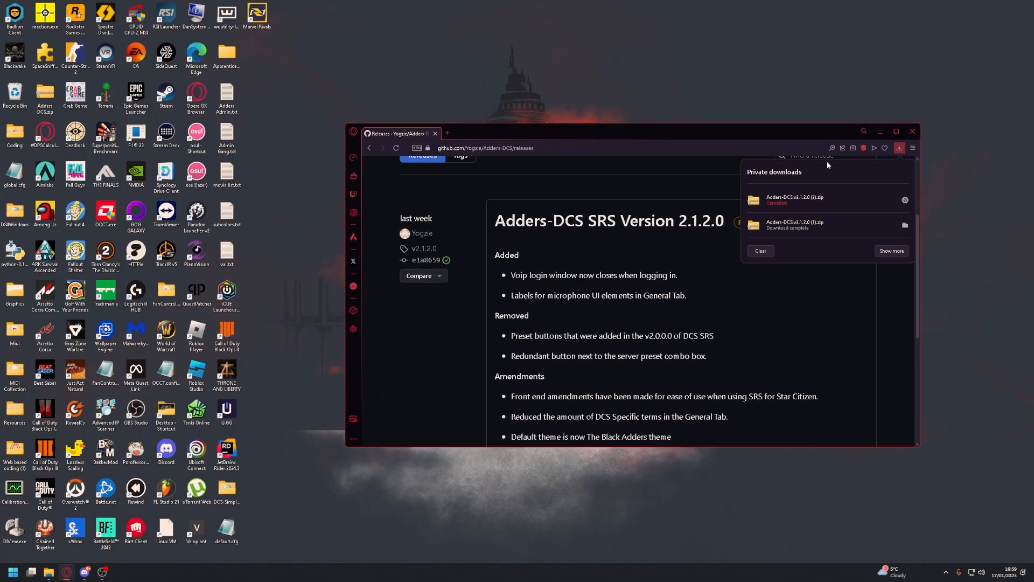
left_click(325, 20)
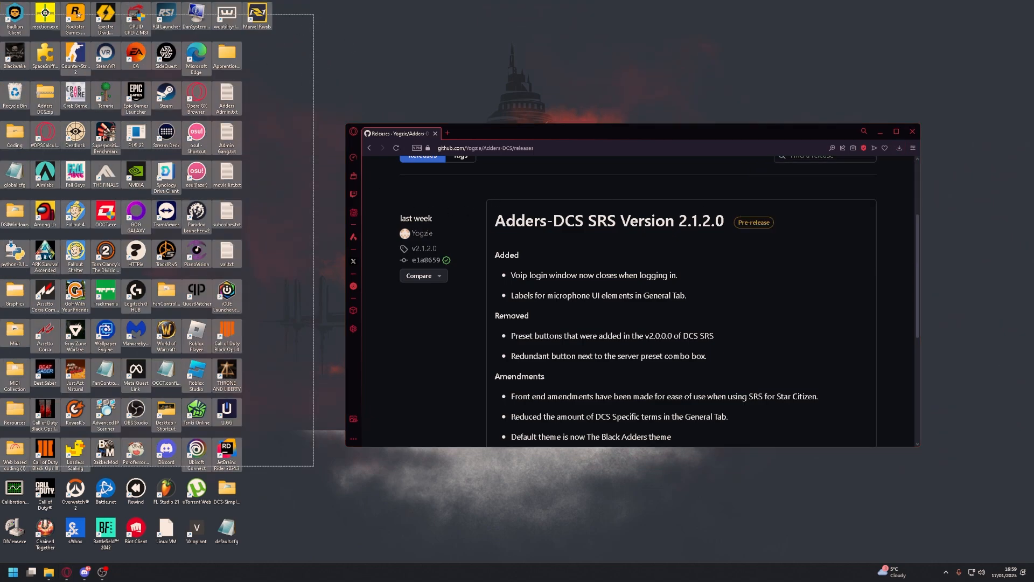
left_click(899, 148)
left_click_drag(793, 235, 291, 60)
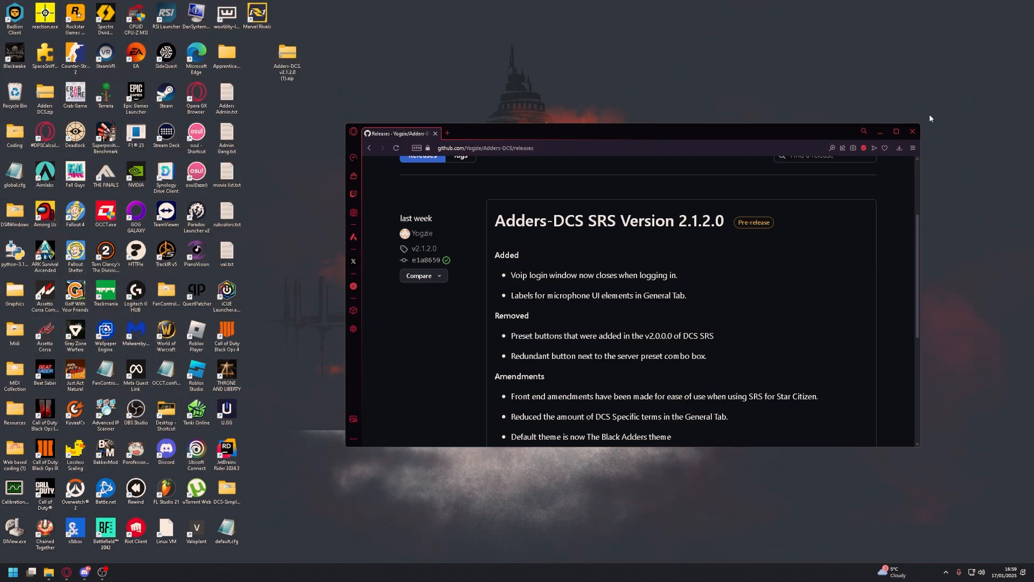
left_click(913, 131)
Extract the Adders-DCS v2.1.2.0 folder from the zip archive onto the desktop
double_click(288, 56)
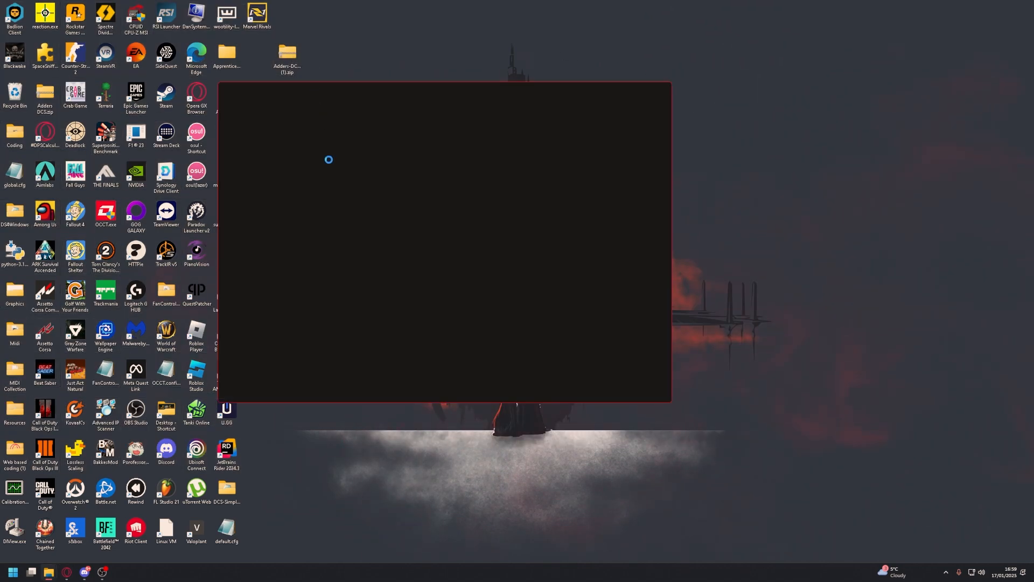
left_click_drag(343, 92, 495, 58)
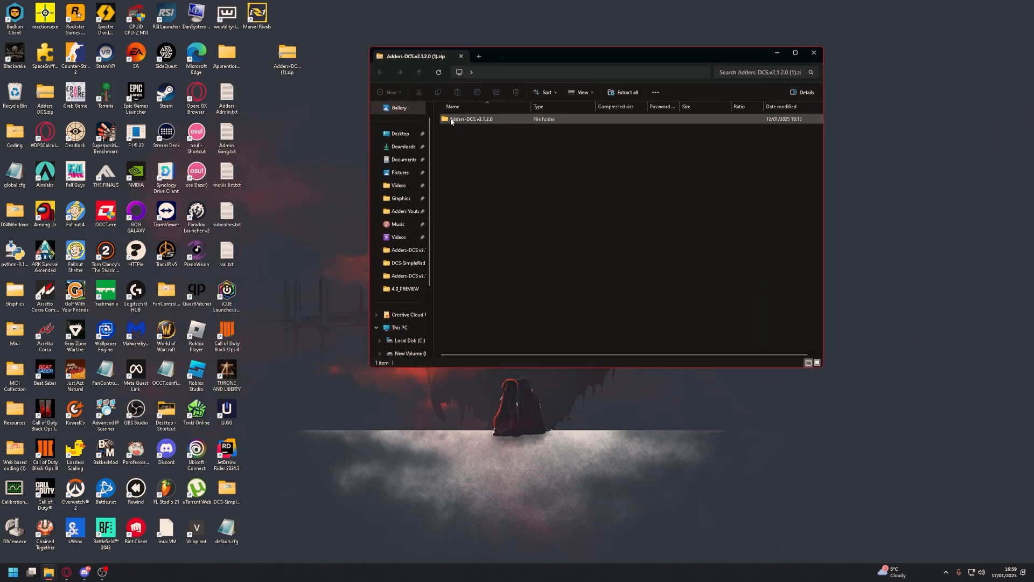
left_click_drag(470, 118, 269, 111)
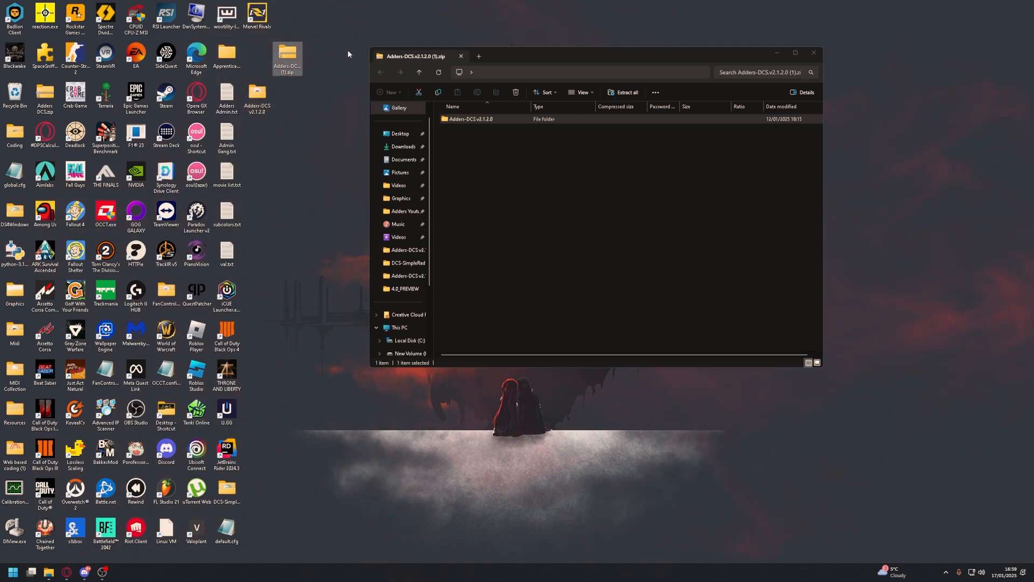
Delete the zip archive from the desktop and move the extracted folder directly below the Marvel Rivals shortcut
key("Delete")
left_click(813, 53)
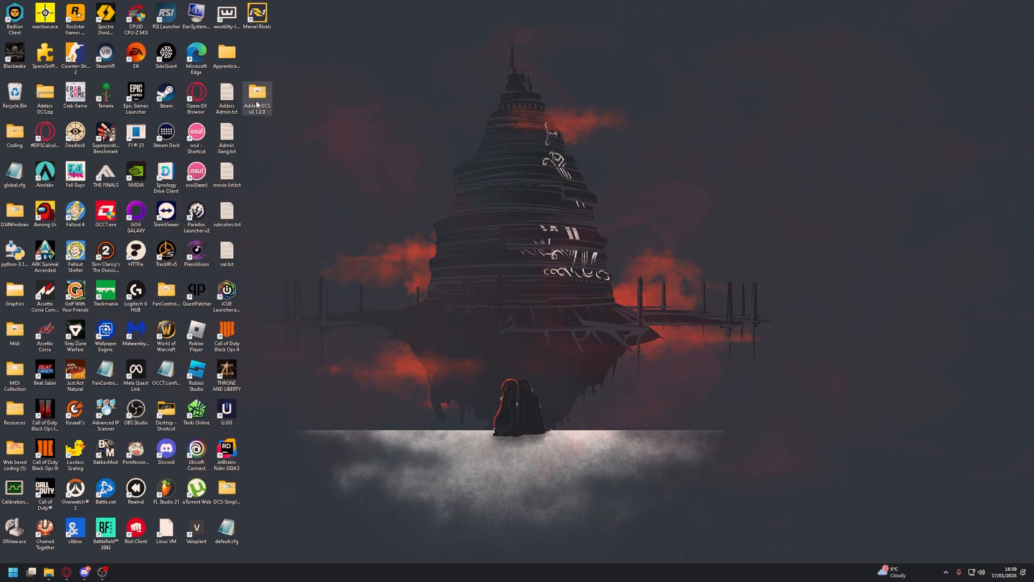
left_click_drag(257, 94, 257, 55)
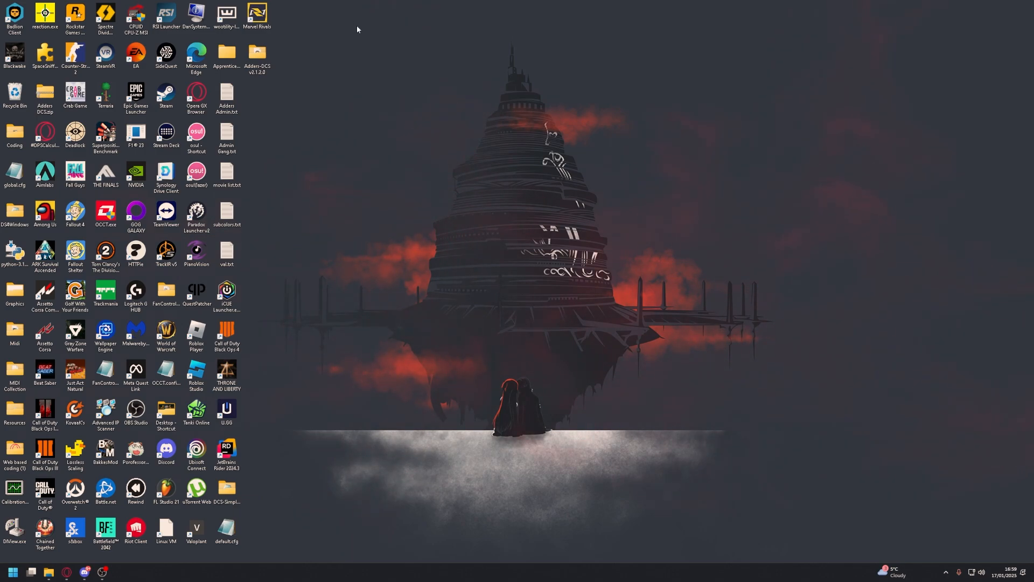
left_click_drag(434, 79, 289, 127)
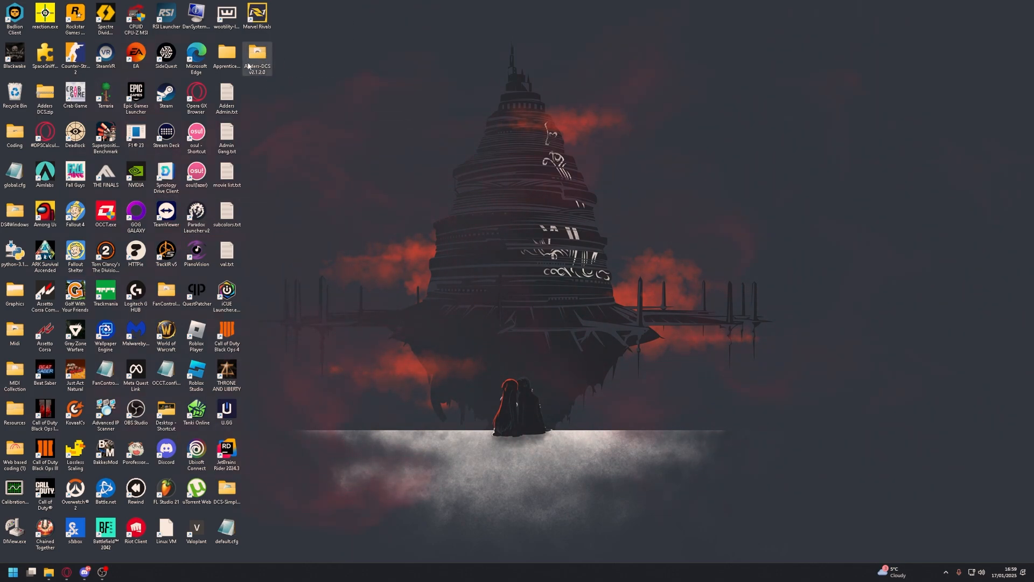
Open the extracted Adders-DCS v2.1.2.0 folder in a maximized window to show its files
double_click(252, 60)
left_click_drag(547, 57, 188, 93)
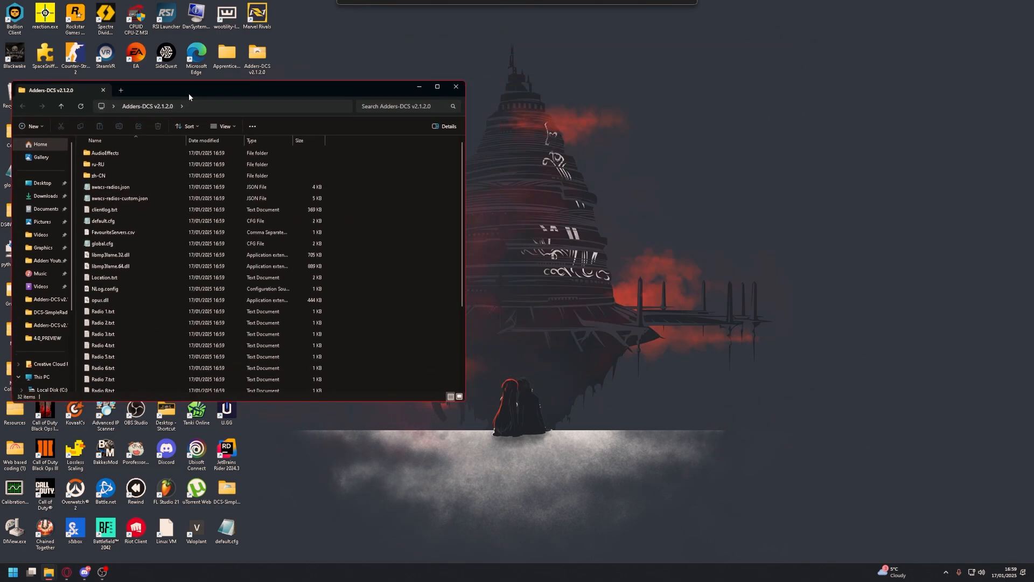
double_click(189, 92)
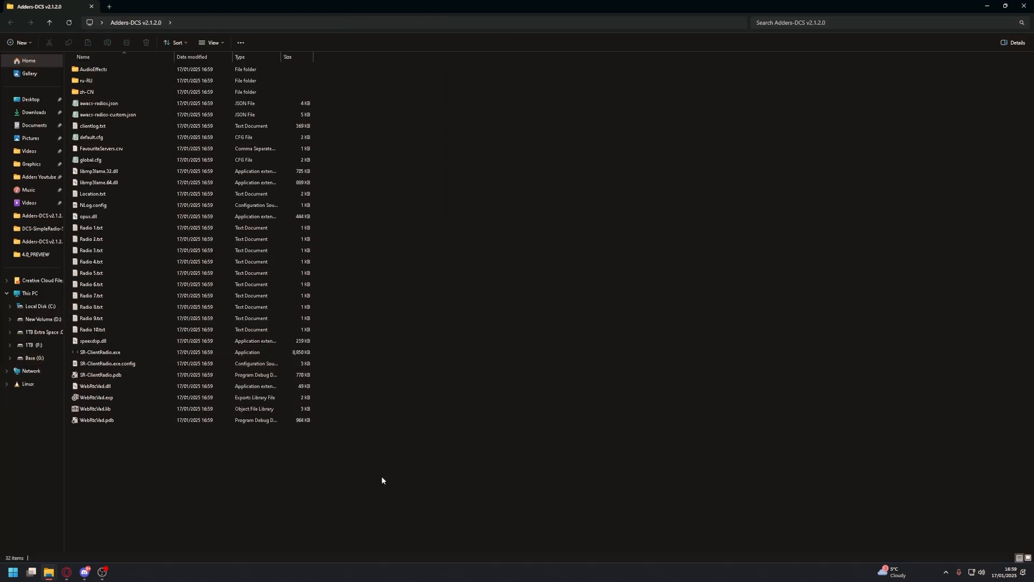
left_click_drag(375, 474, 103, 42)
left_click_drag(322, 104, 211, 456)
left_click(427, 433)
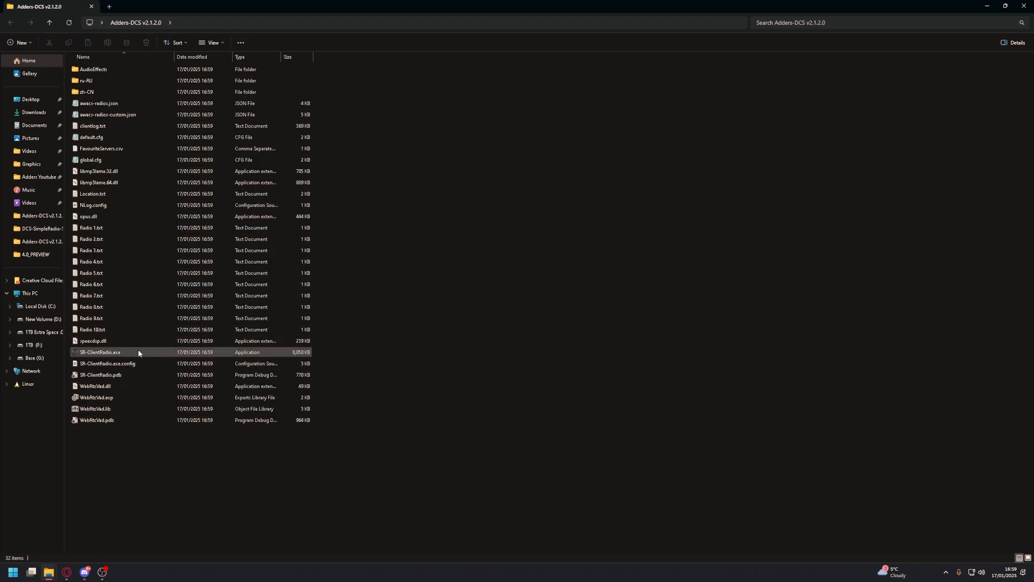
Run SR-ClientRadio.exe despite the SmartScreen block and reposition the client window over the file listing
double_click(134, 352)
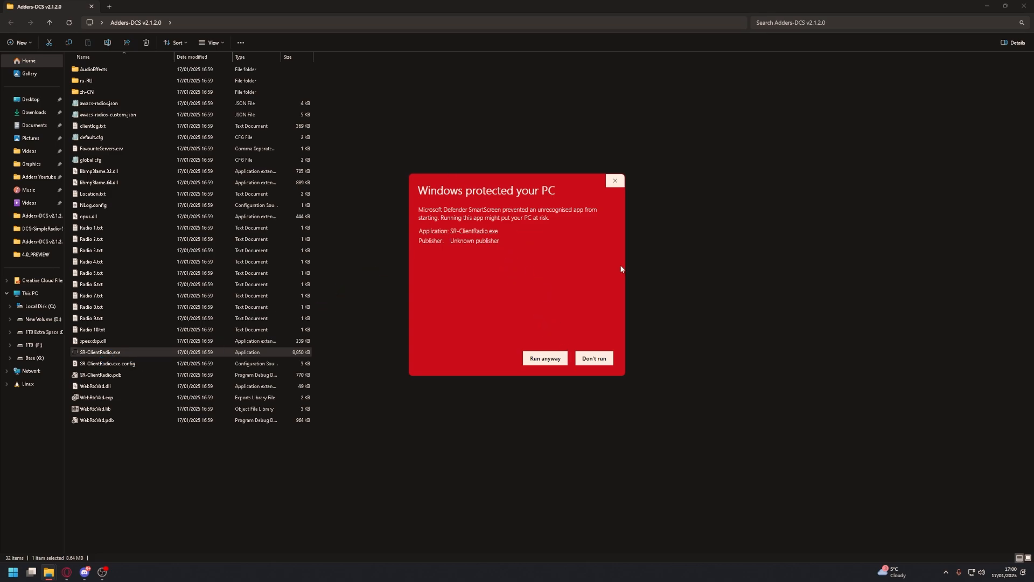
left_click(550, 360)
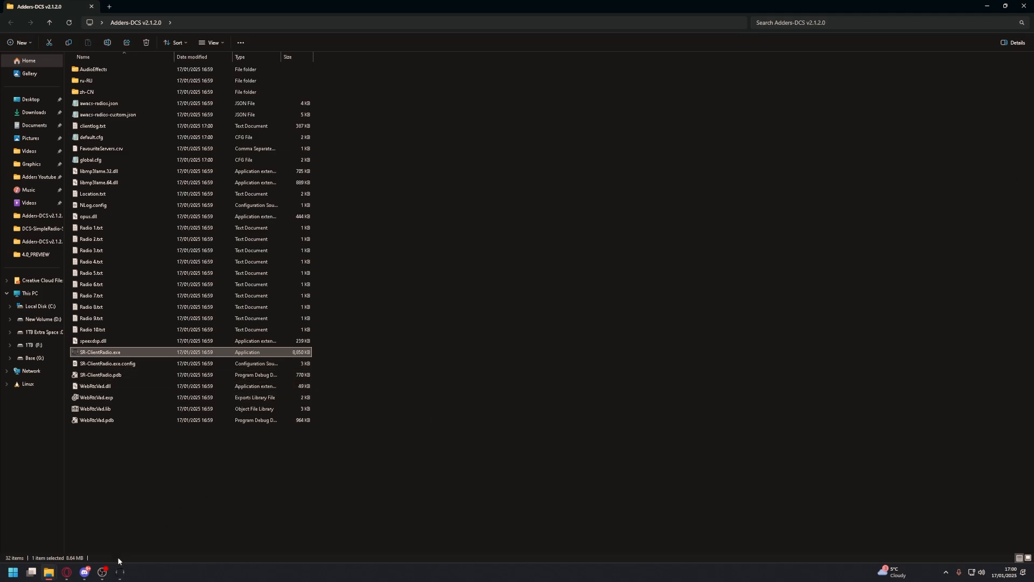
left_click_drag(453, 98, 485, 111)
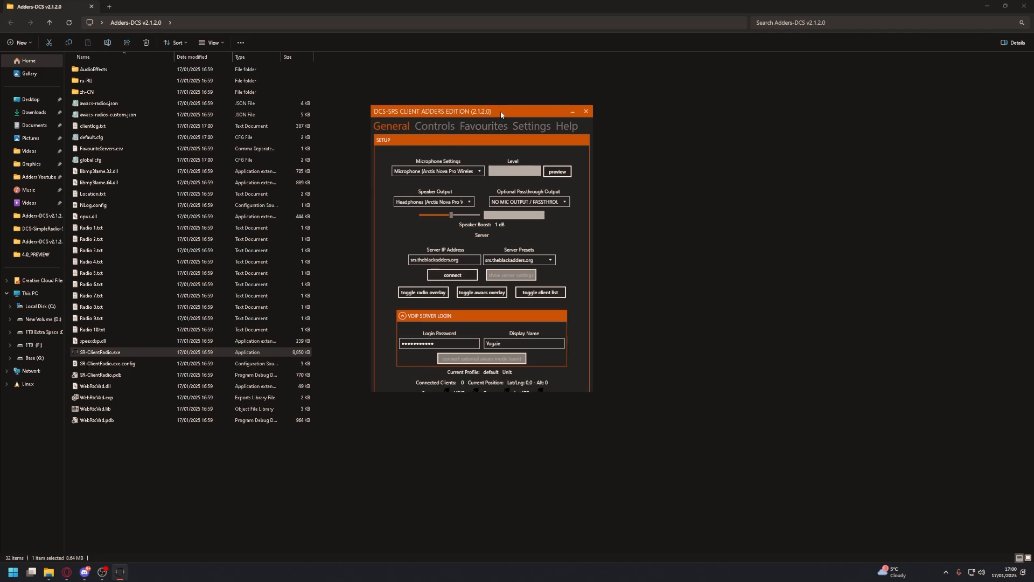
left_click_drag(501, 114, 507, 149)
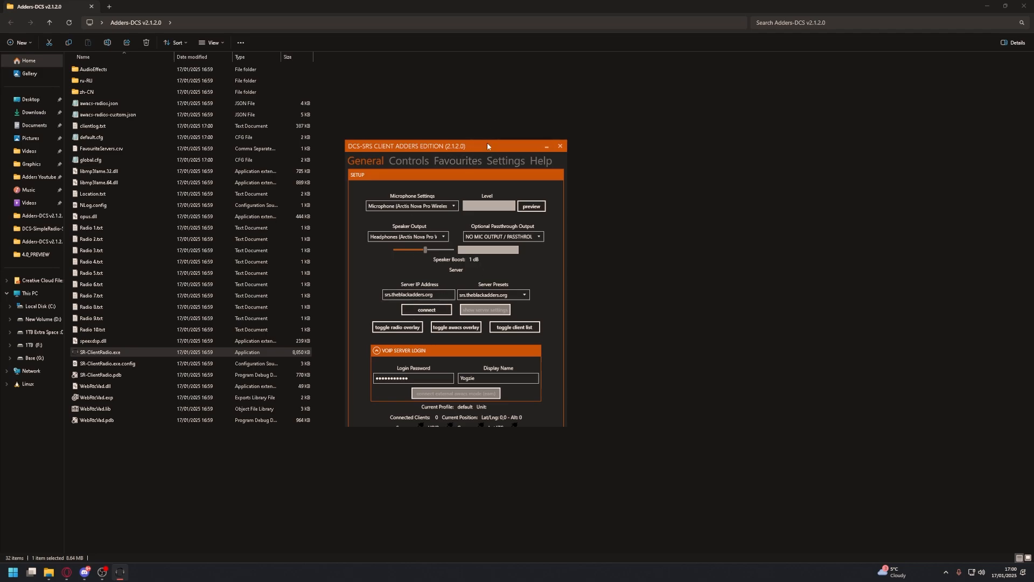
left_click_drag(482, 148, 539, 107)
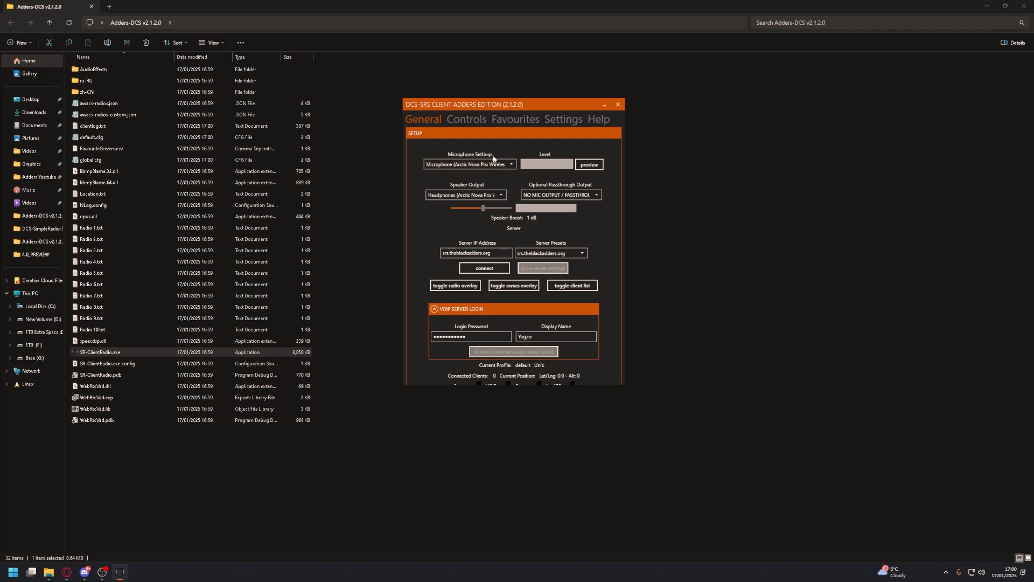
Check the microphone and speaker output device choices and the server IP address in the general settings
left_click(476, 164)
left_click(464, 173)
left_click(465, 195)
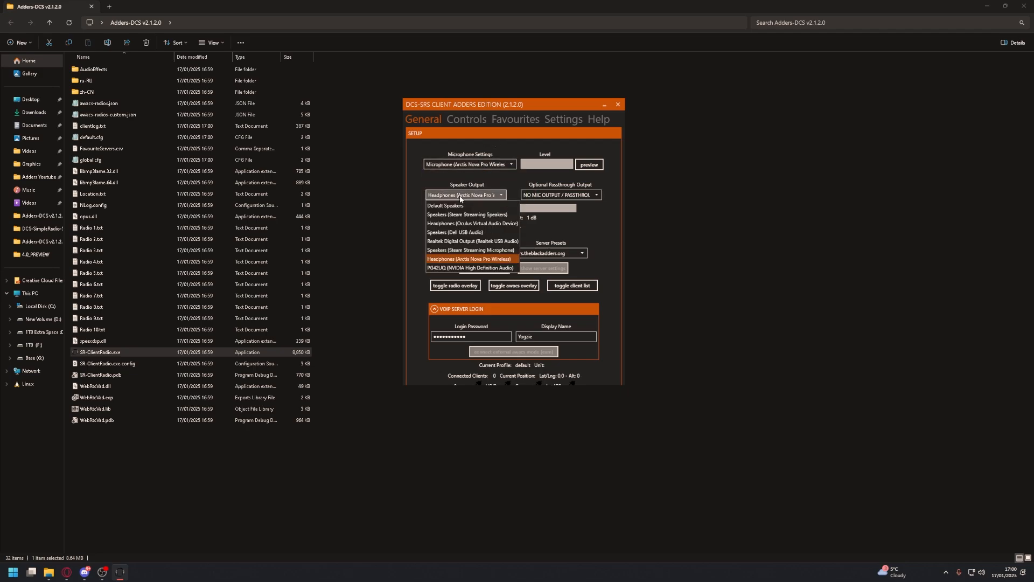
left_click(471, 221)
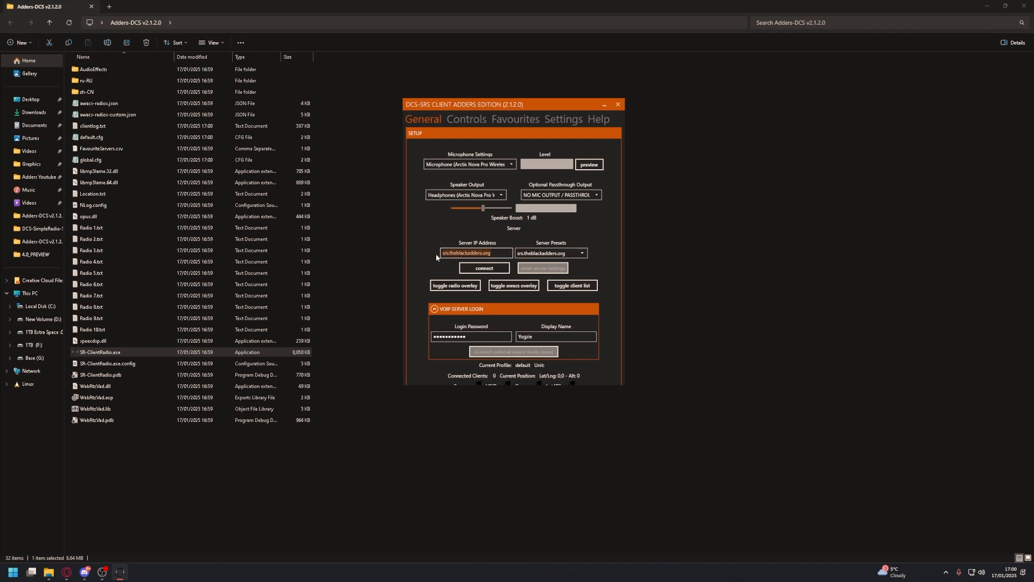
left_click_drag(507, 253, 429, 259)
Enter the login password for the VOIP server and connect to srs.theblackadders.org
double_click(557, 338)
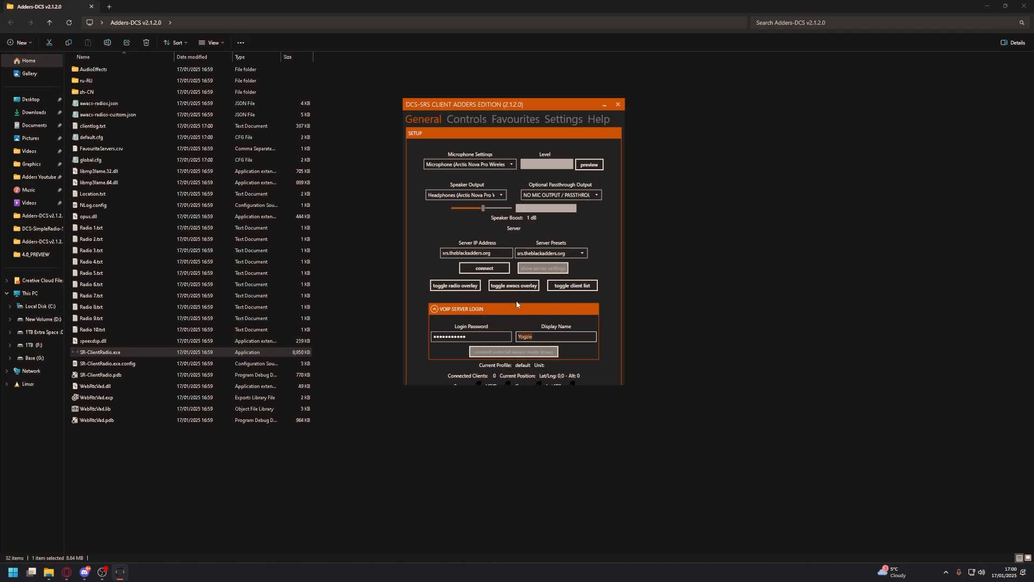
key("shift+Tab")
type("••••••")
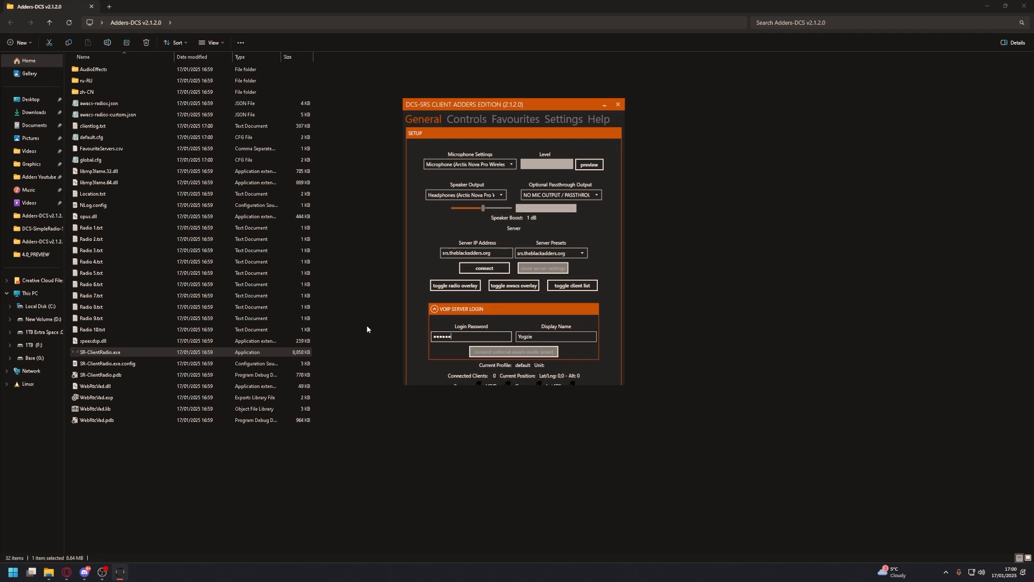
type("•••••")
left_click(491, 266)
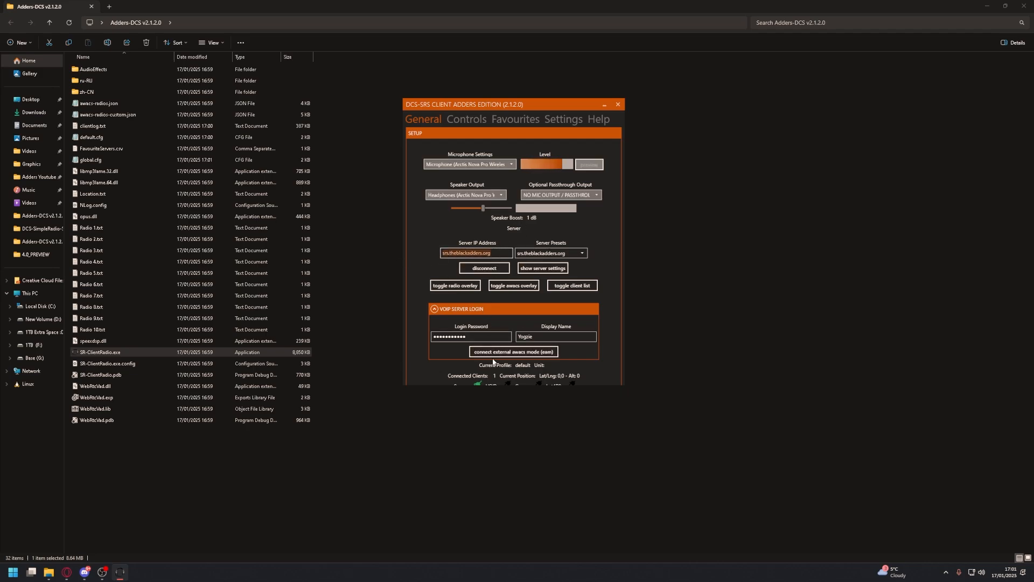
Connect external AWACS mode and show the radio overlay beside the client window
left_click(502, 353)
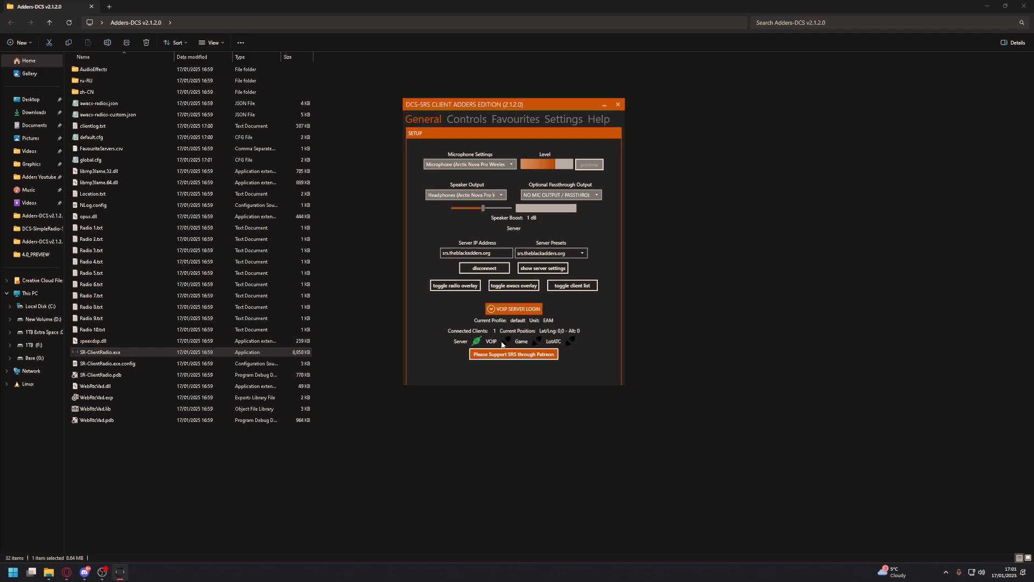
left_click(463, 284)
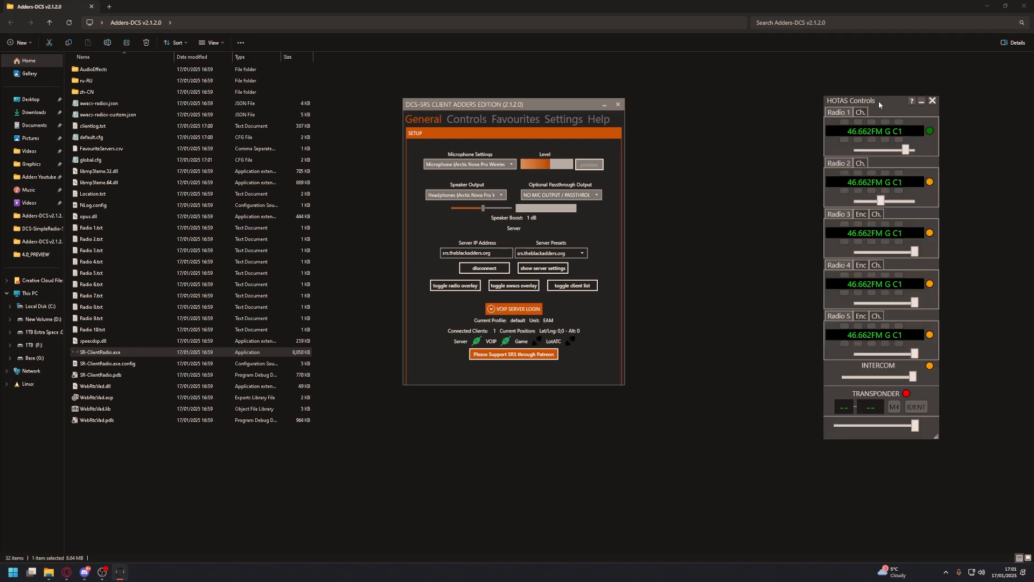
left_click_drag(877, 101, 713, 115)
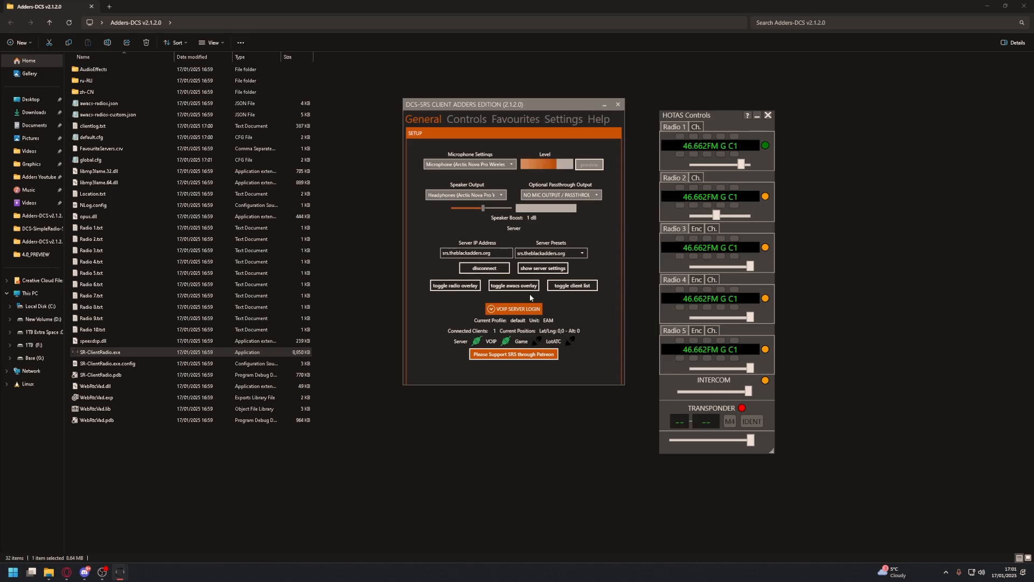
Disconnect the client from the SRS server
left_click(485, 270)
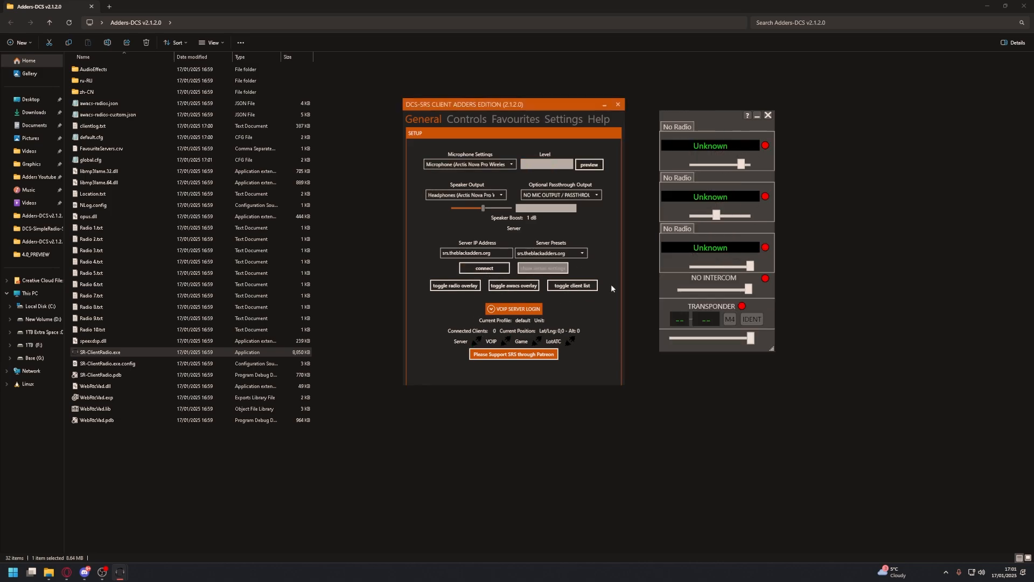
Reconnect to srs.theblackadders.org and connect external AWACS mode, keeping the radio overlay beside the client window
mouse_move(724, 110)
left_mouse_down()
mouse_move(750, 90)
mouse_move(731, 107)
left_mouse_up()
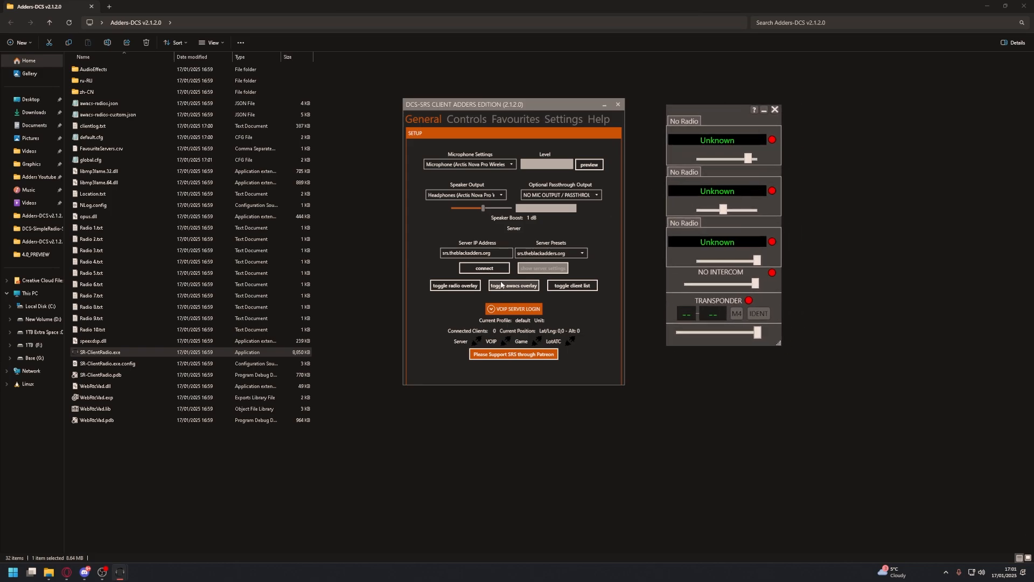
left_click(484, 267)
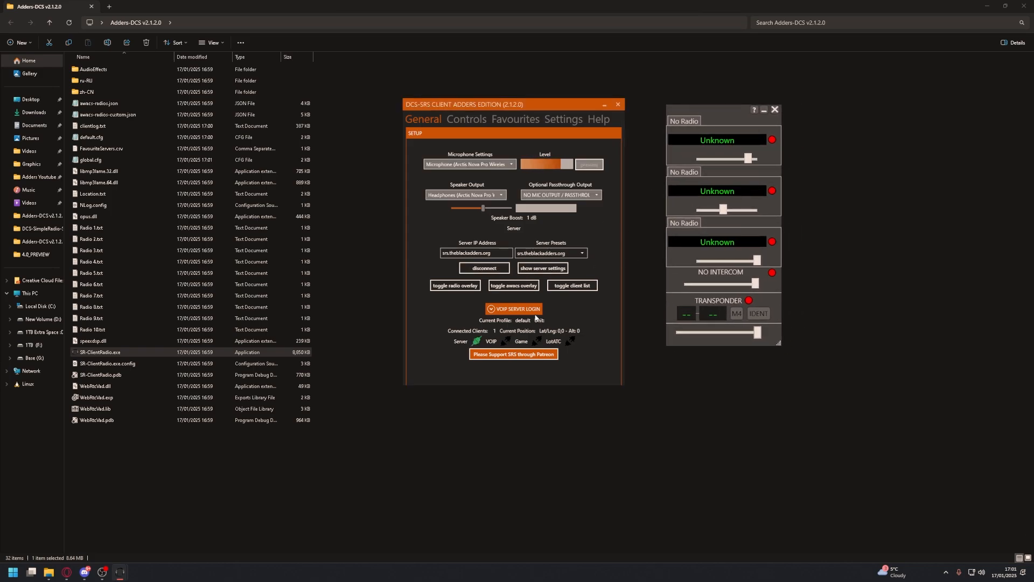
left_click(504, 309)
left_click(504, 353)
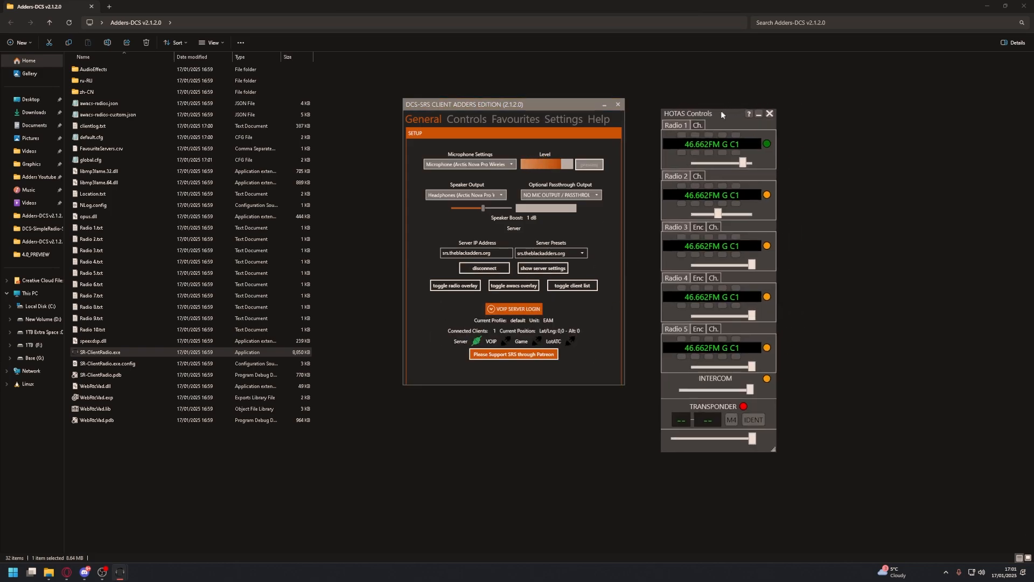
left_click_drag(722, 105, 708, 107)
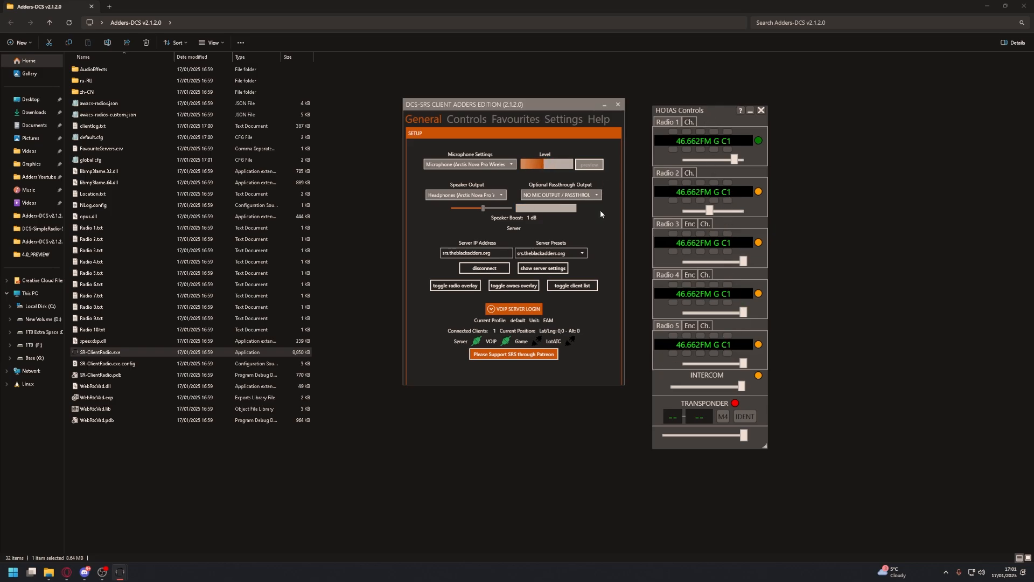
Show the list of connected clients beside the client window and close it again, twice
left_click(573, 285)
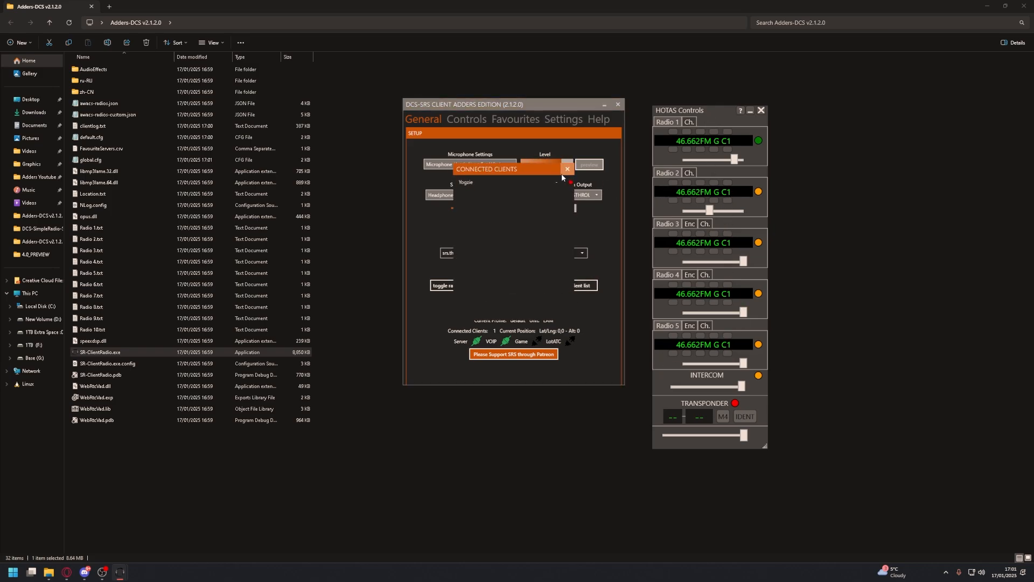
left_click_drag(539, 172, 368, 160)
left_click(397, 158)
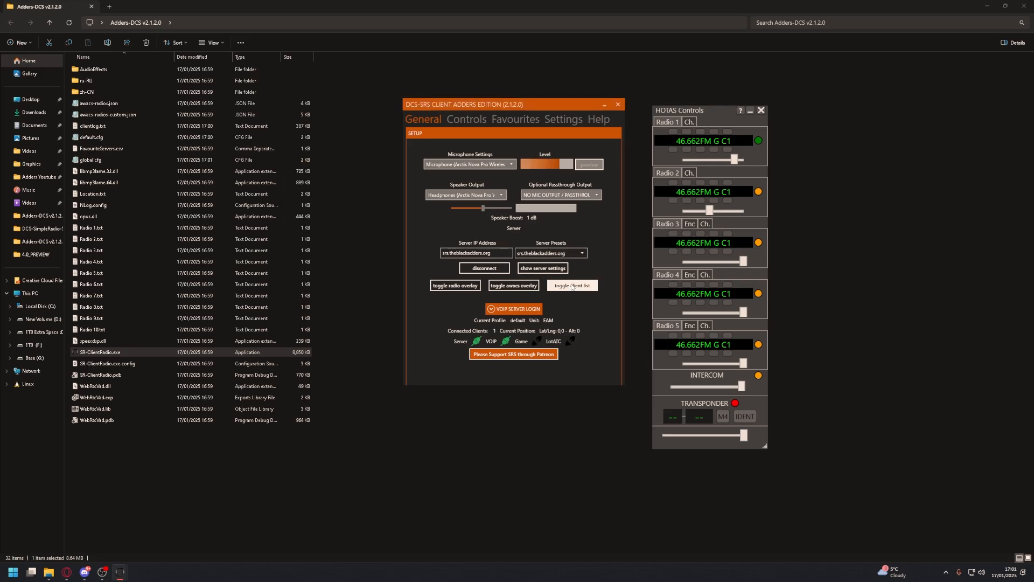
left_click(571, 286)
left_click_drag(515, 171, 376, 161)
left_click(427, 161)
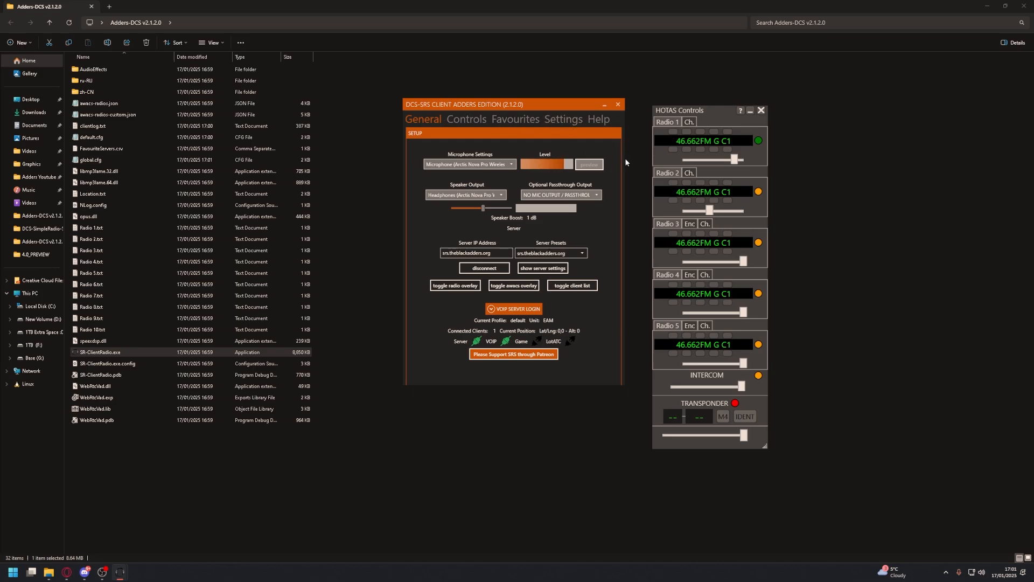
Review the client settings from auto connect, interface, microphone and recording through profile and cockpit integration to the radio effects
left_click(560, 121)
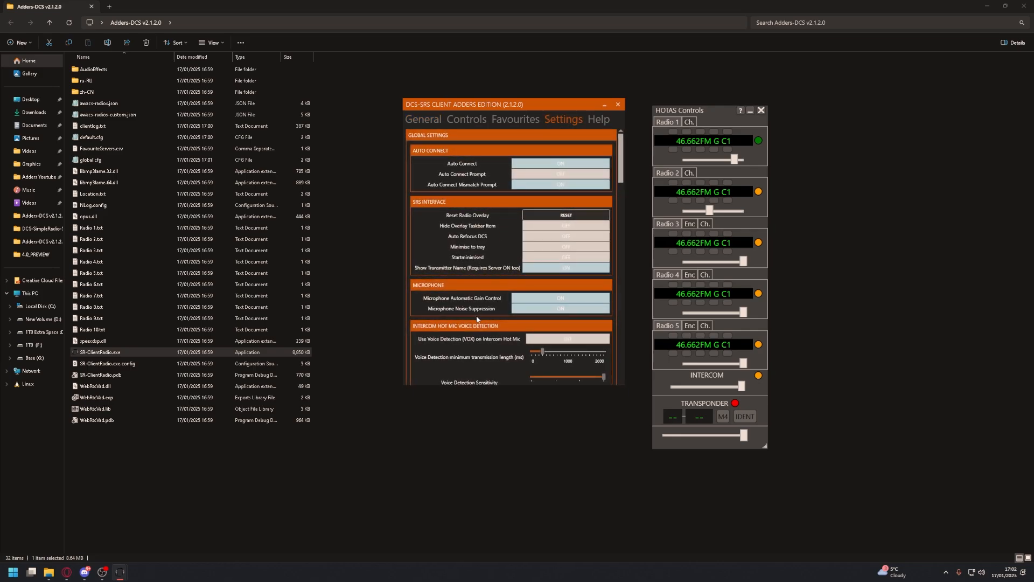
scroll(477, 319, "down", 6)
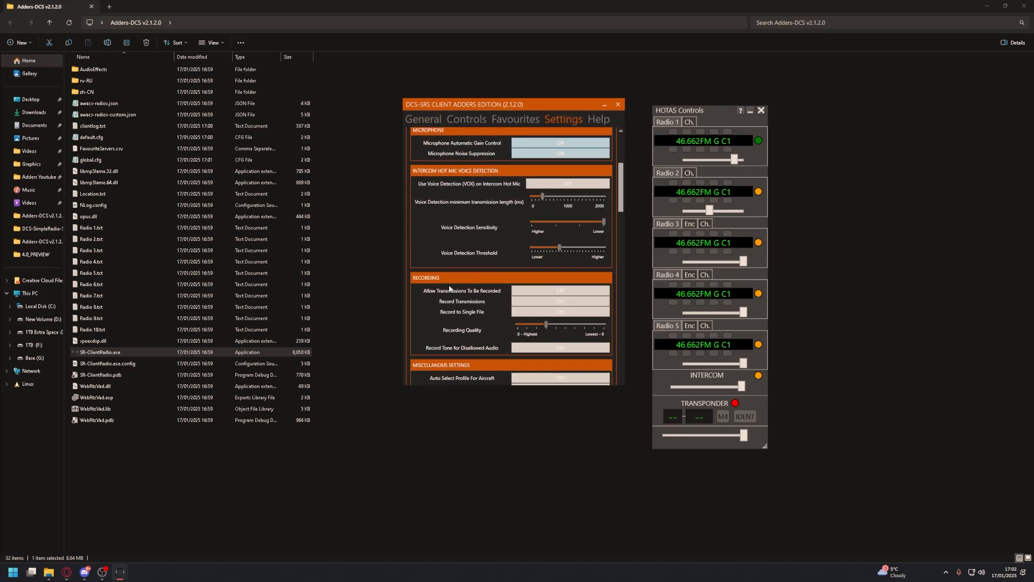
scroll(450, 289, "up", 4)
scroll(470, 286, "up", 2)
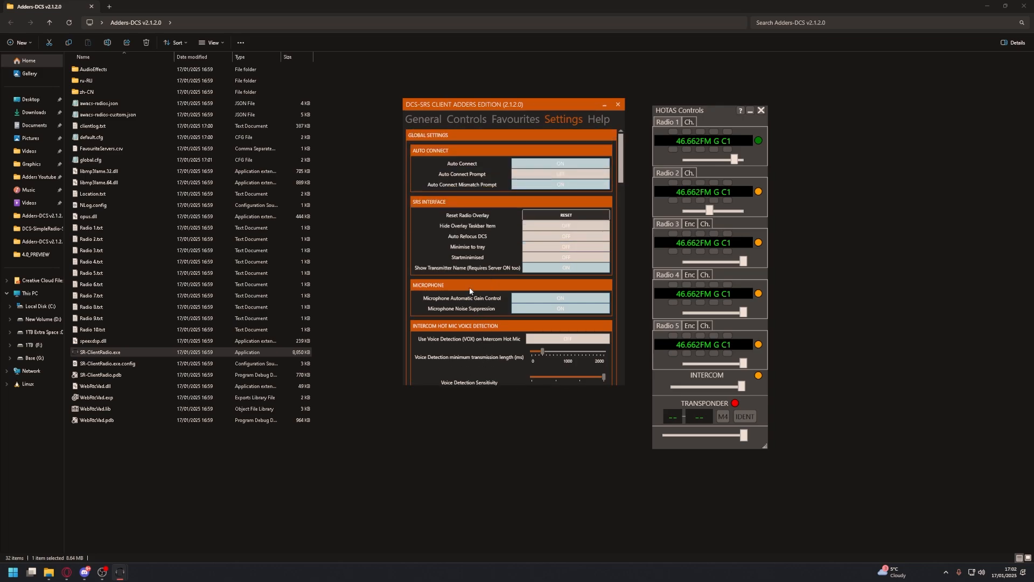
scroll(484, 280, "down", 3)
scroll(485, 280, "down", 7)
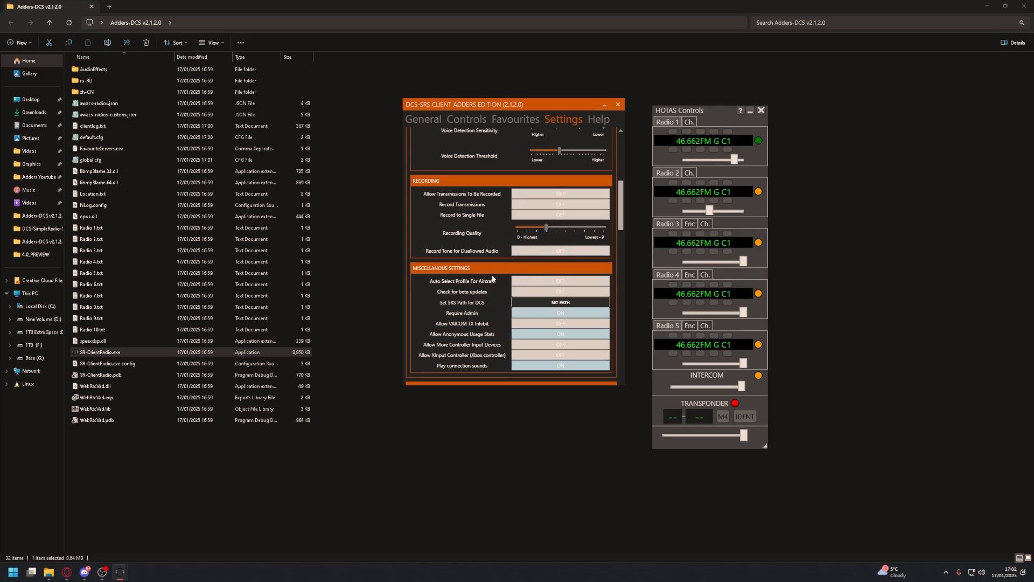
scroll(508, 290, "down", 9)
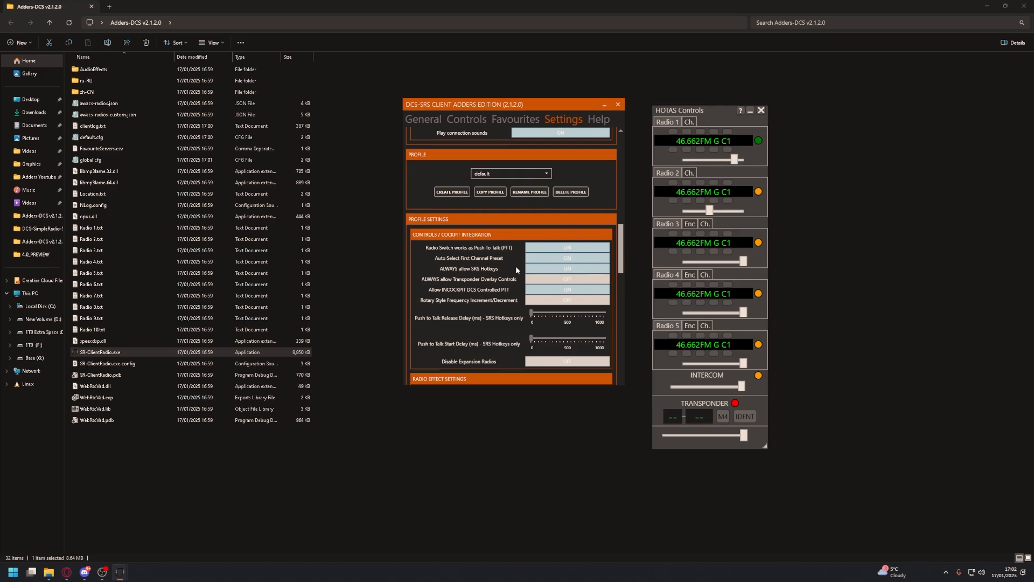
scroll(533, 264, "down", 5)
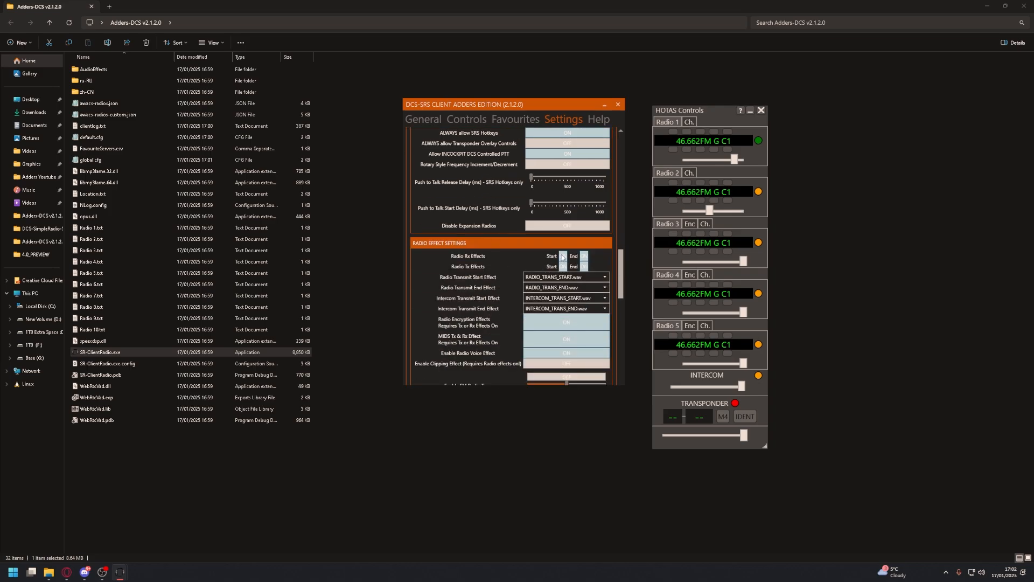
scroll(561, 256, "down", 3)
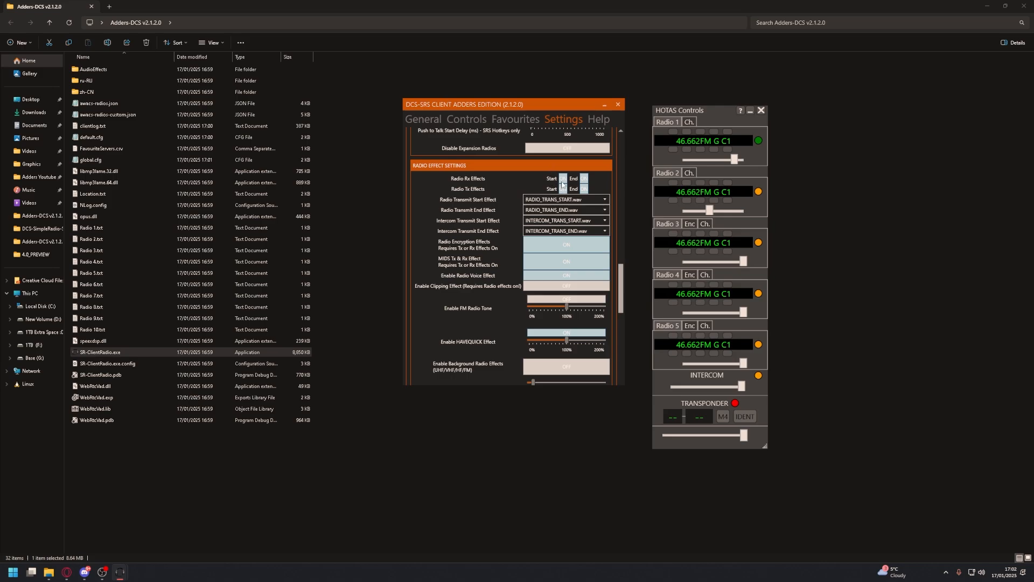
Switch the start and end effects for Radio Rx and Radio Tx off and back on
left_click(562, 178)
left_click(562, 188)
left_click(584, 189)
left_click(584, 178)
left_click(562, 179)
left_click(562, 188)
left_click(583, 189)
left_click(584, 178)
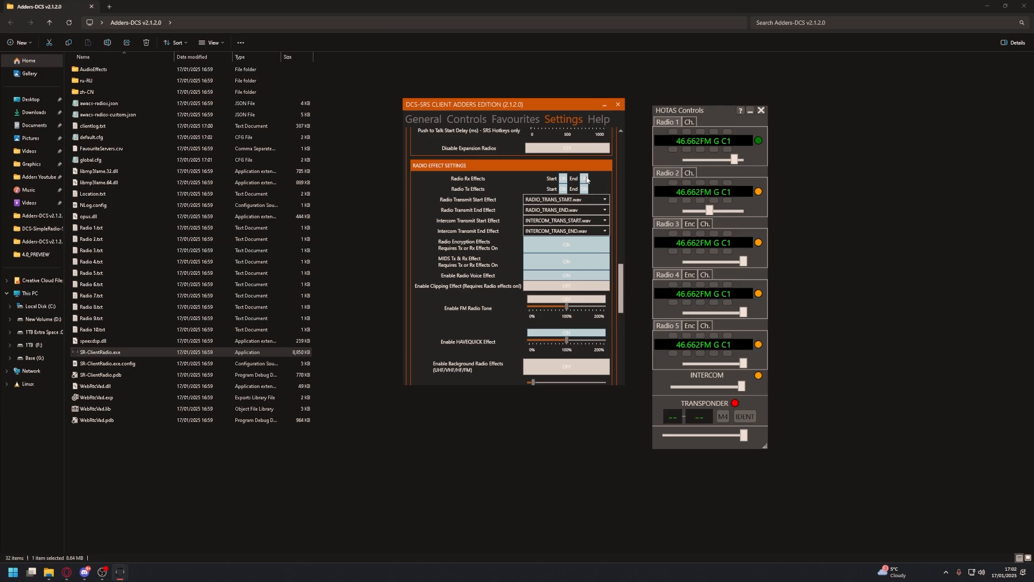
Check the sound choices for the Radio Transmit Start Effect, and switch Radio Encryption Effects off and back on
left_click(556, 203)
left_click(516, 199)
left_click(562, 249)
left_click(562, 250)
Pan the Radio 1 audio channel fully to Right, and return it to Equal
scroll(511, 326, "down", 6)
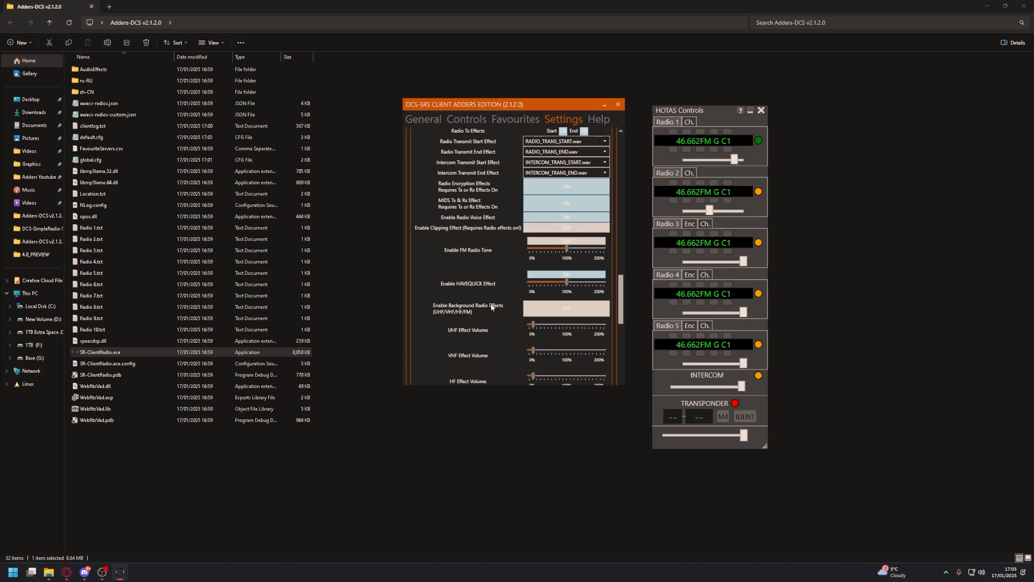
scroll(482, 255, "up", 1)
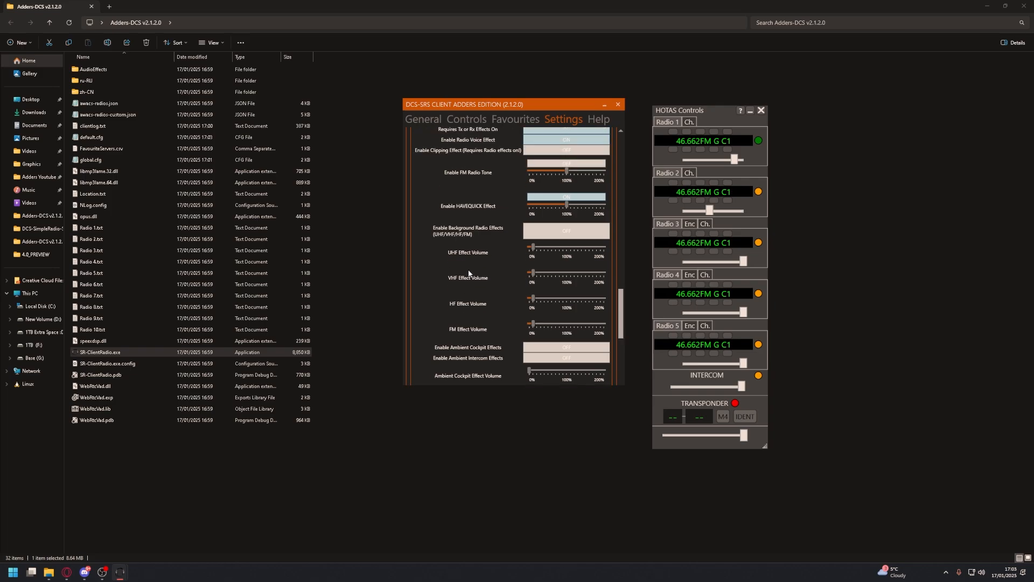
scroll(514, 173, "up", 2)
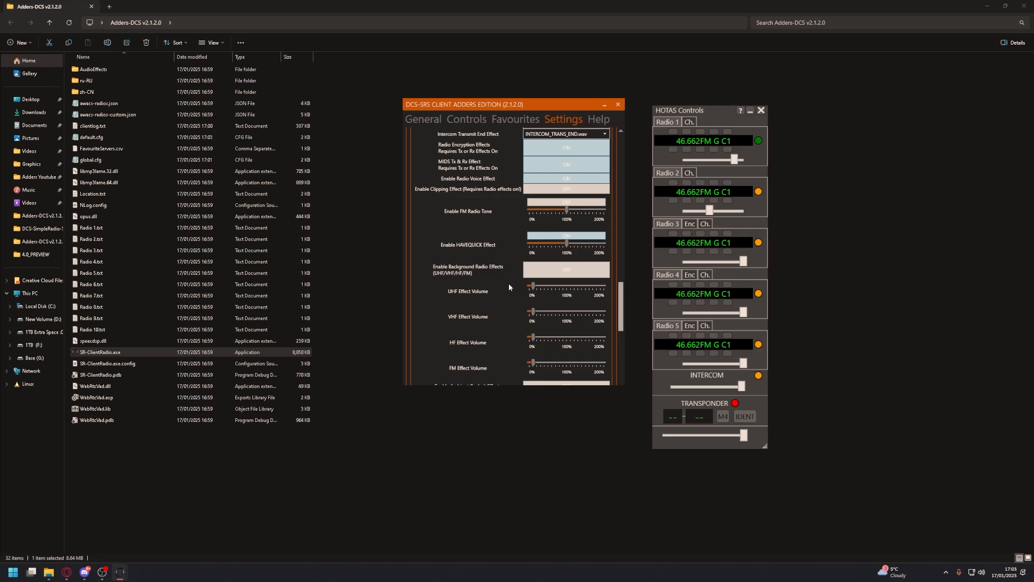
scroll(509, 286, "down", 12)
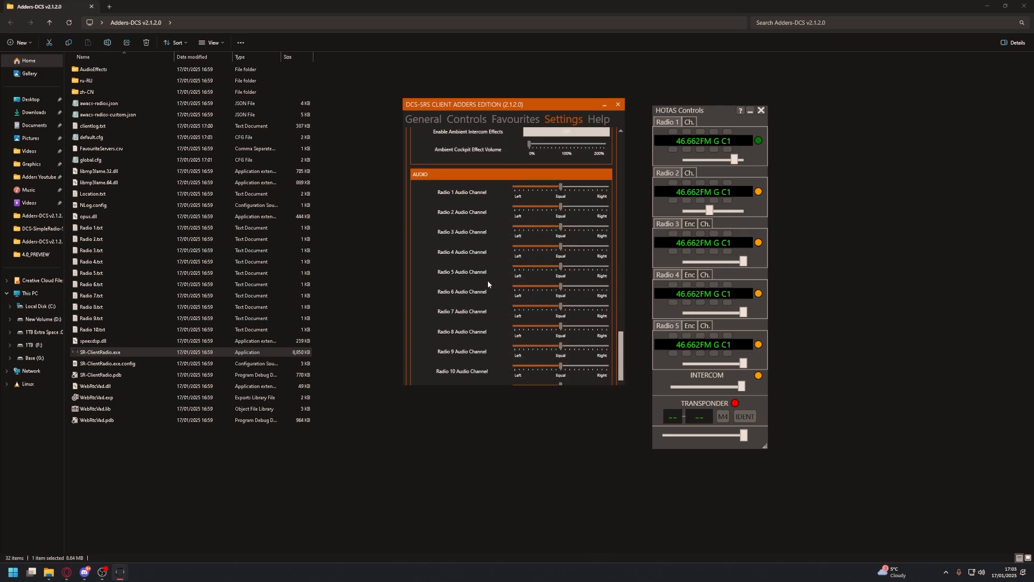
scroll(473, 199, "down", 1)
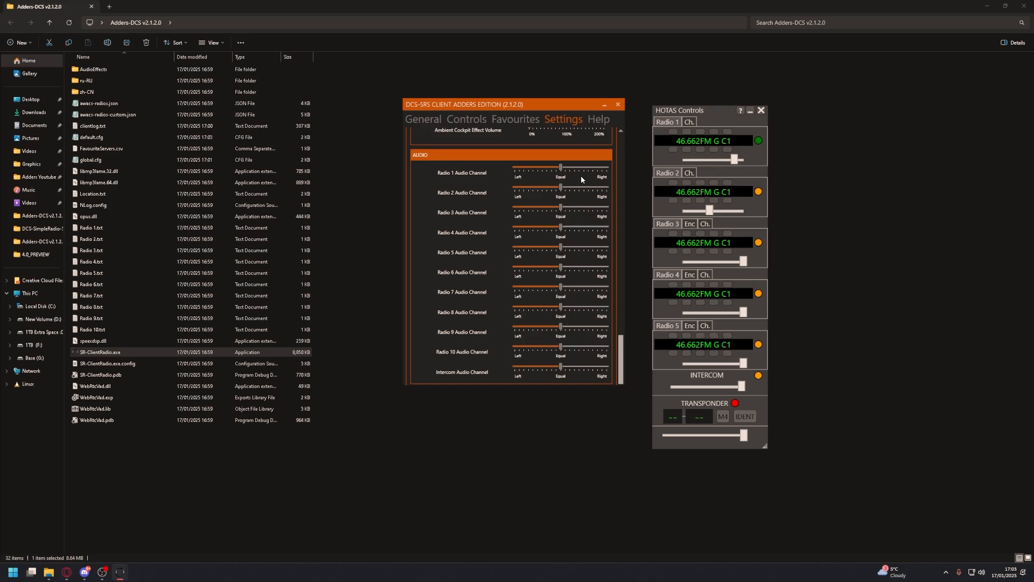
left_click_drag(560, 167, 635, 169)
left_click_drag(606, 167, 561, 168)
scroll(489, 202, "up", 5)
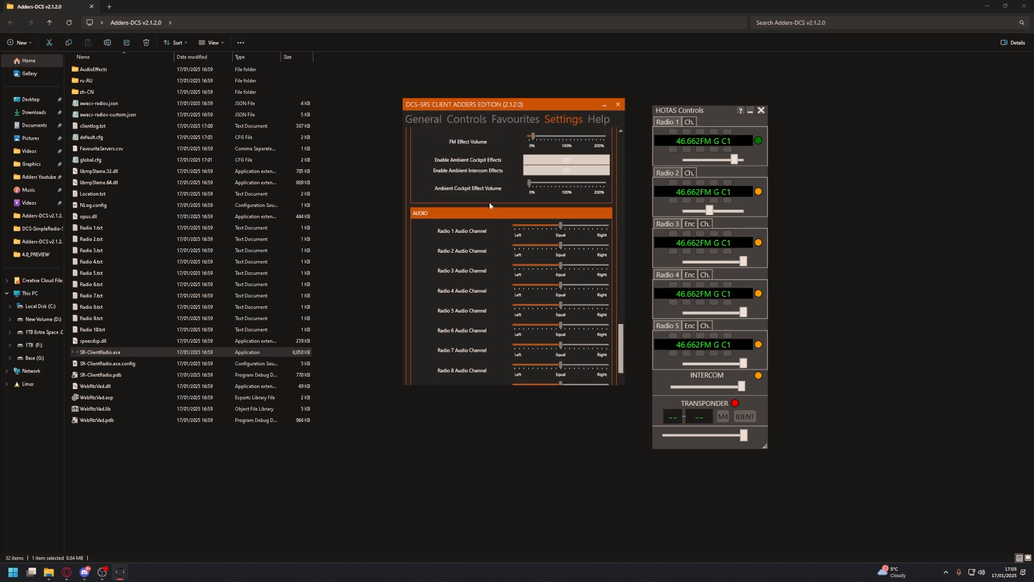
Review the radio bindings in the controls settings, and clear the Radio 1 and Radio 2 bindings
left_click(476, 124)
left_click_drag(544, 111, 487, 115)
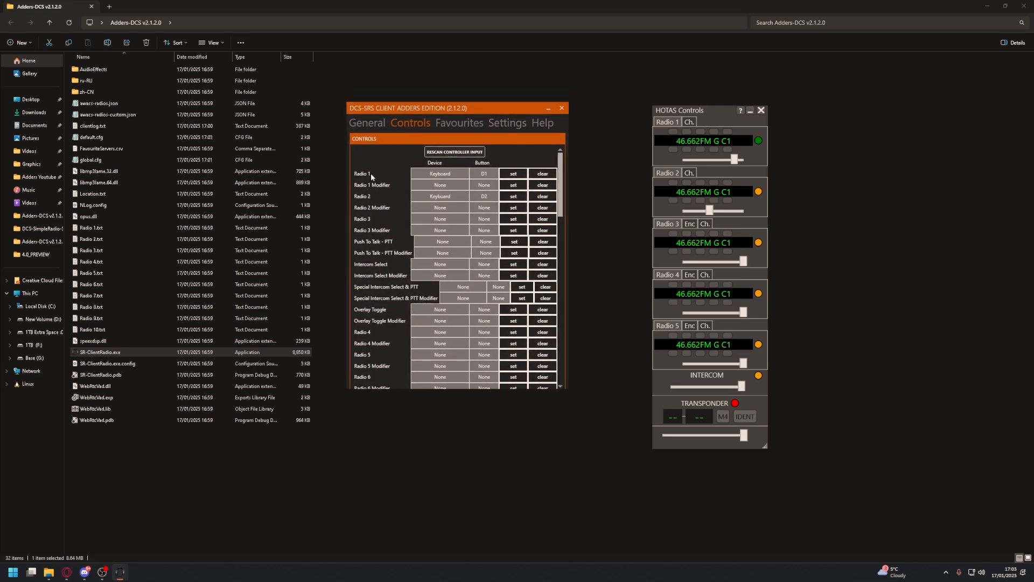
scroll(371, 318, "down", 2)
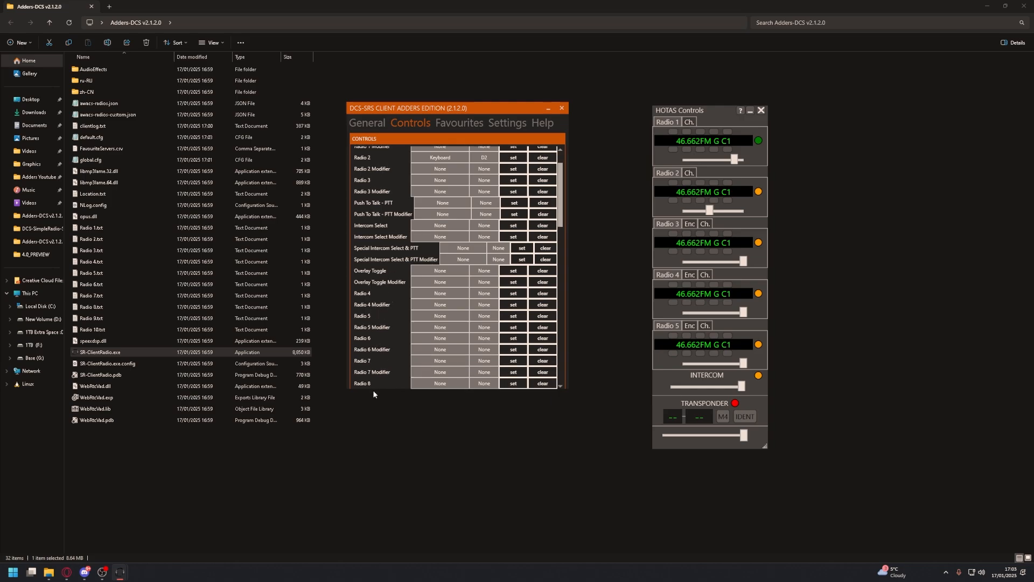
scroll(383, 367, "down", 9)
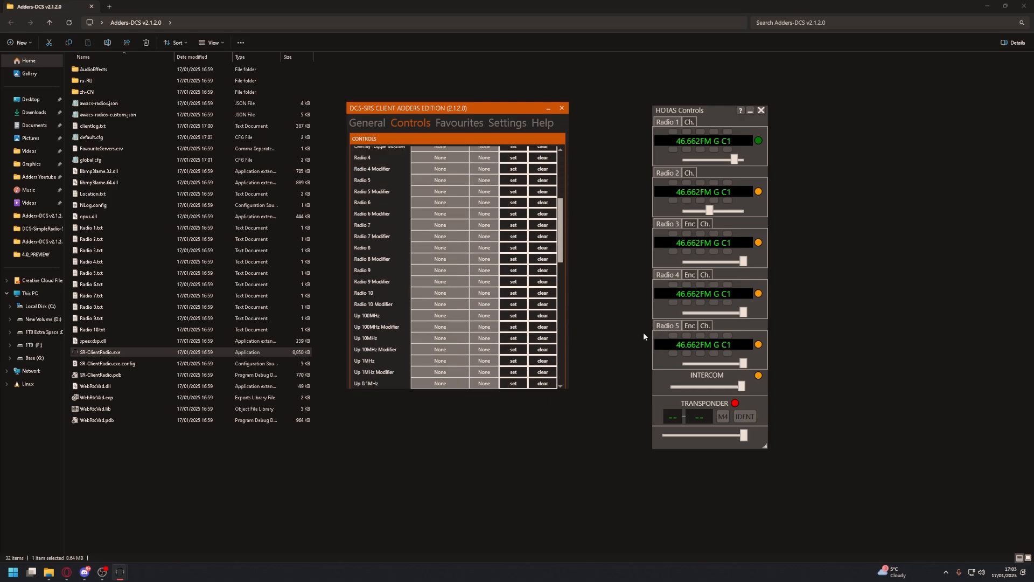
scroll(369, 257, "up", 11)
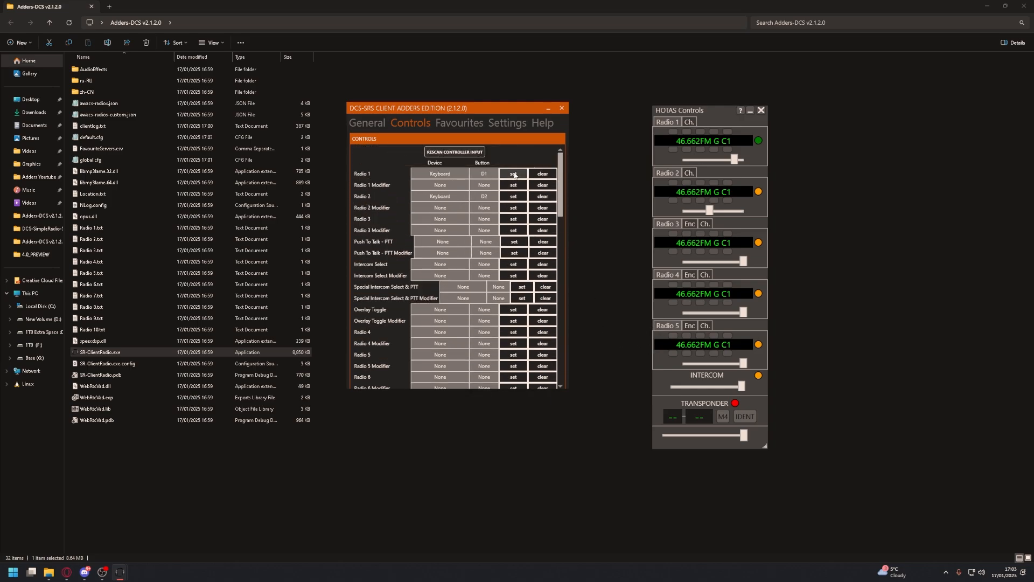
left_click(542, 173)
left_click(542, 196)
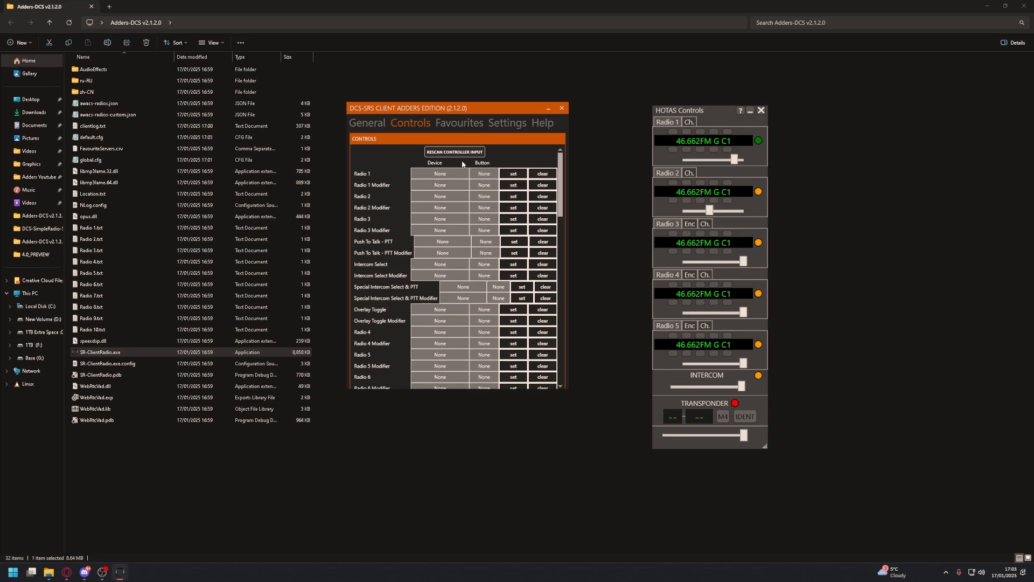
Bind Radio 1 to keyboard 1 and Radio 2 to keyboard 2, and clear both bindings again
left_click(509, 173)
key("1")
left_click(515, 196)
key("2")
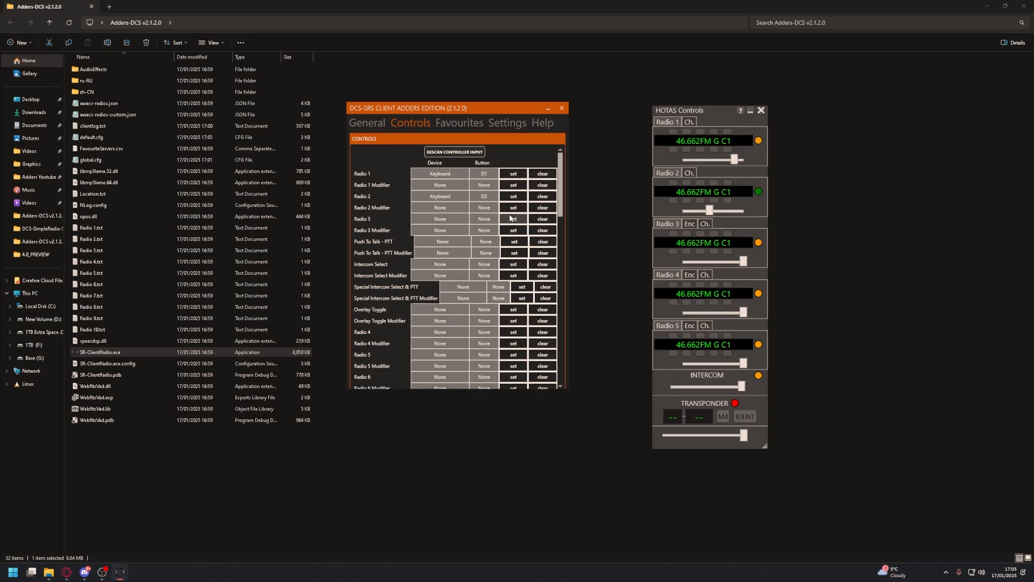
left_click(542, 196)
left_click(543, 173)
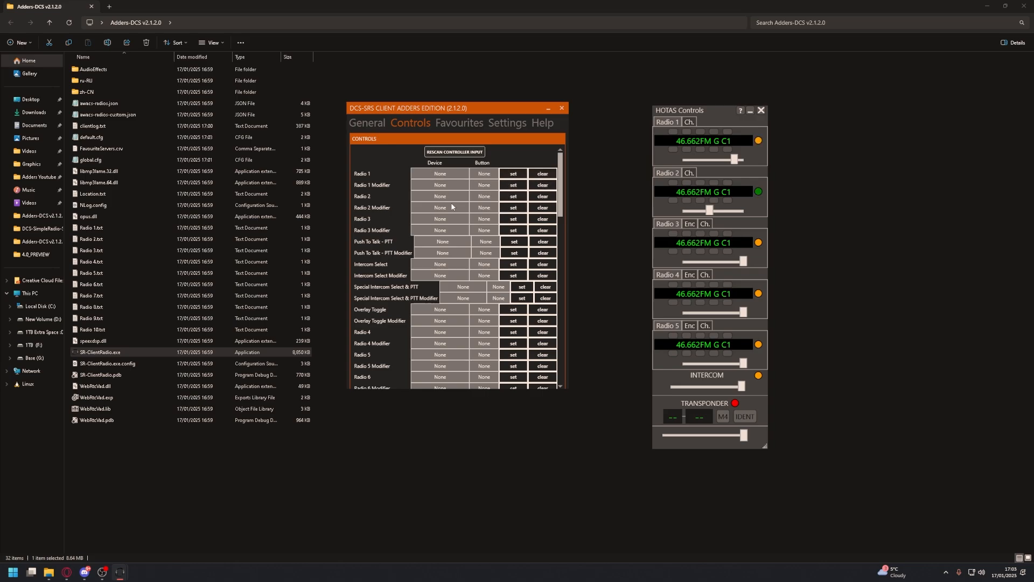
Bind Radio 1 to keyboard 1 with Left Alt as its modifier, and Radio 2 to keyboard 2
left_click(518, 184)
key("alt")
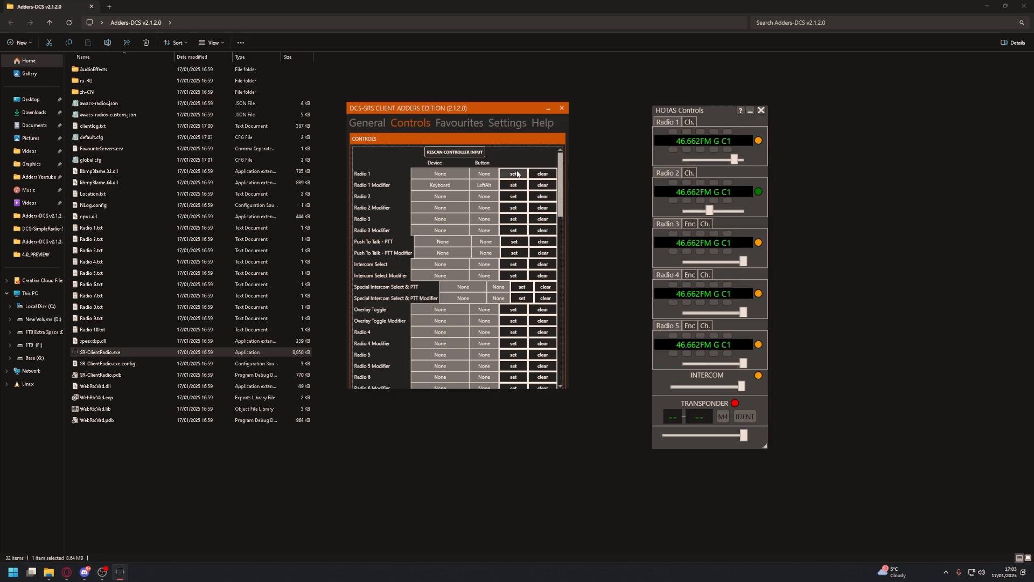
left_click(517, 174)
key("1")
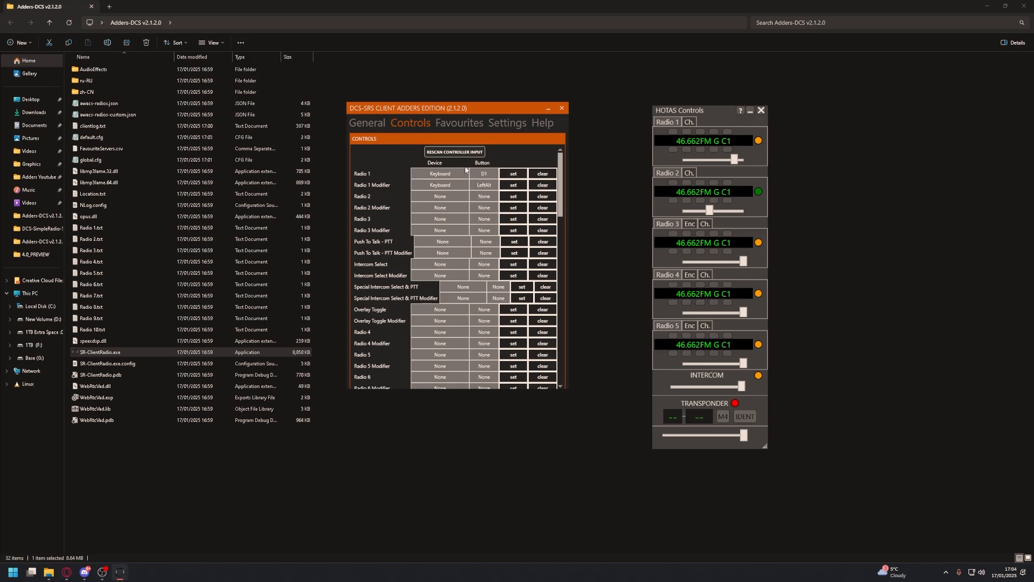
left_click(515, 197)
key("2")
key("2")
Clear the Radio 1 modifier in the client's controls, and bind Radio 3 to keyboard 1 as well
left_click(625, 149)
mouse_move(128, 562)
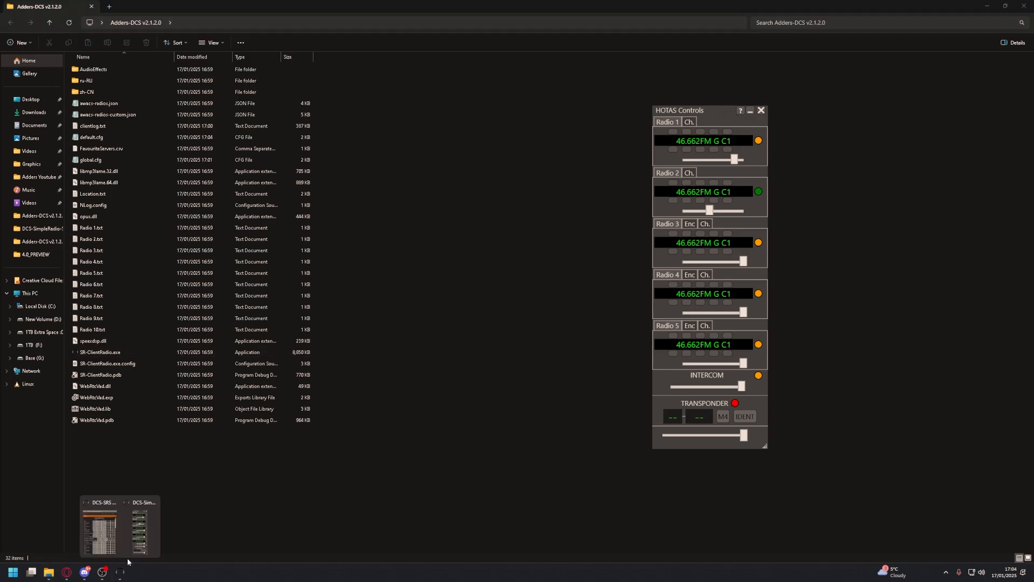
left_click(100, 531)
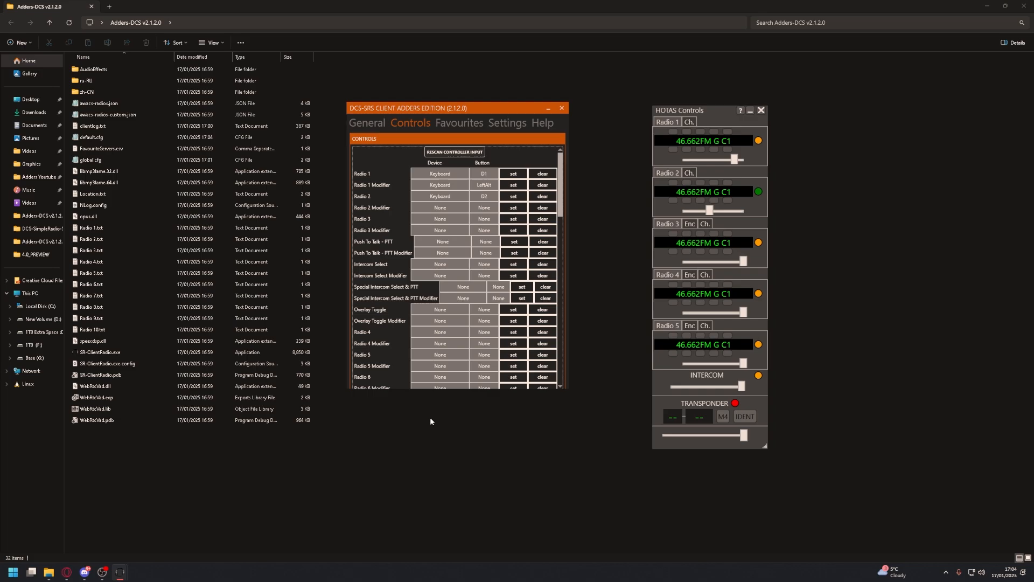
left_click(542, 185)
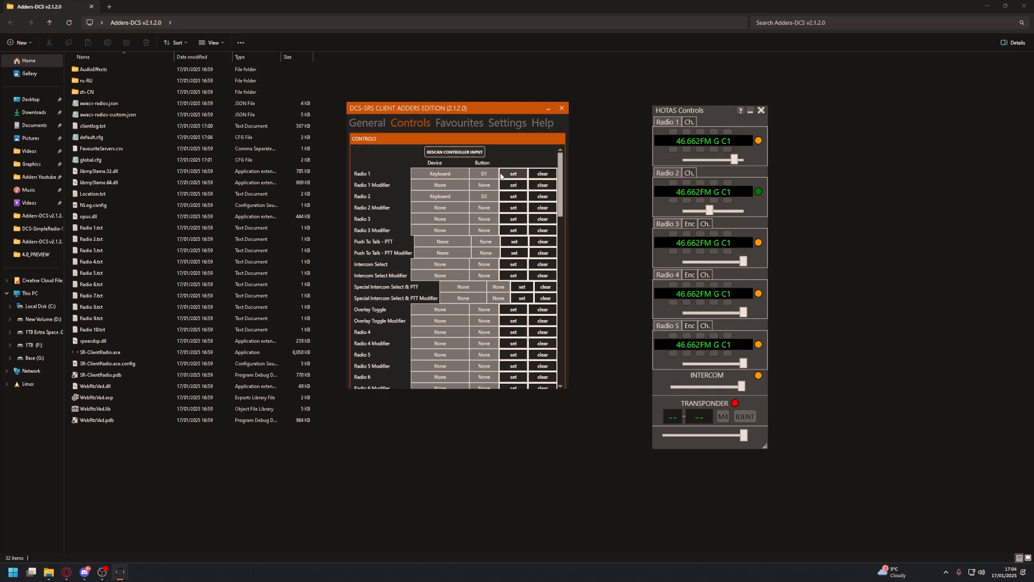
key("1")
left_click(515, 220)
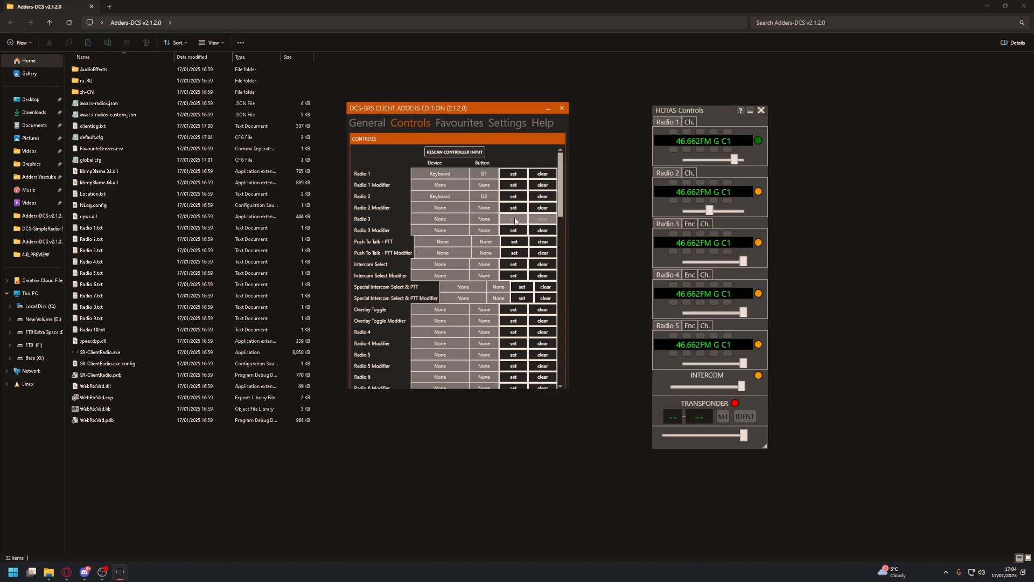
key("1")
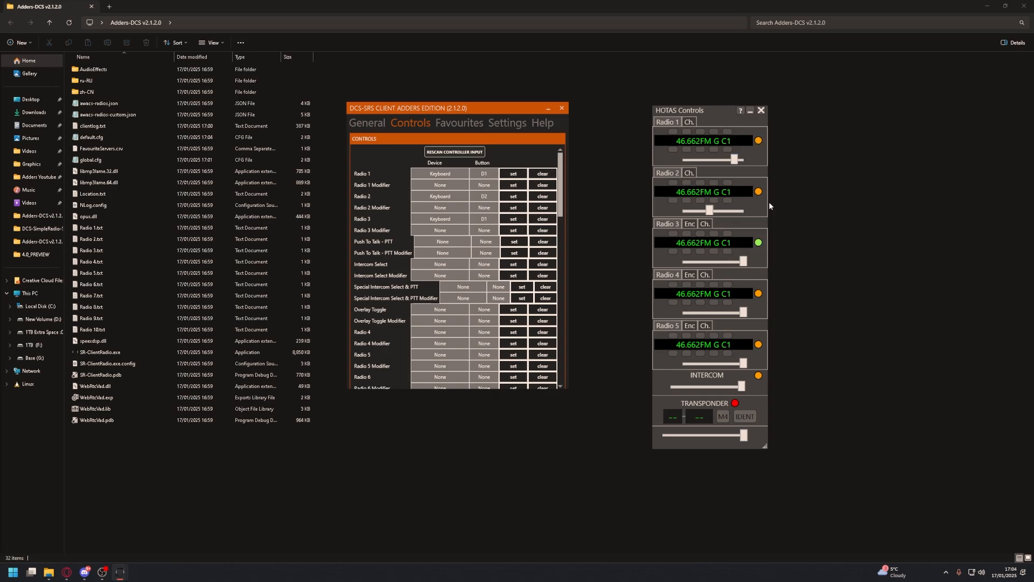
Clear the Radio 1 binding and rebind it to keyboard 1 with Left Alt as its modifier
left_click(542, 173)
left_click(514, 186)
key("alt")
left_click(514, 175)
key("1")
scroll(439, 226, "down", 5)
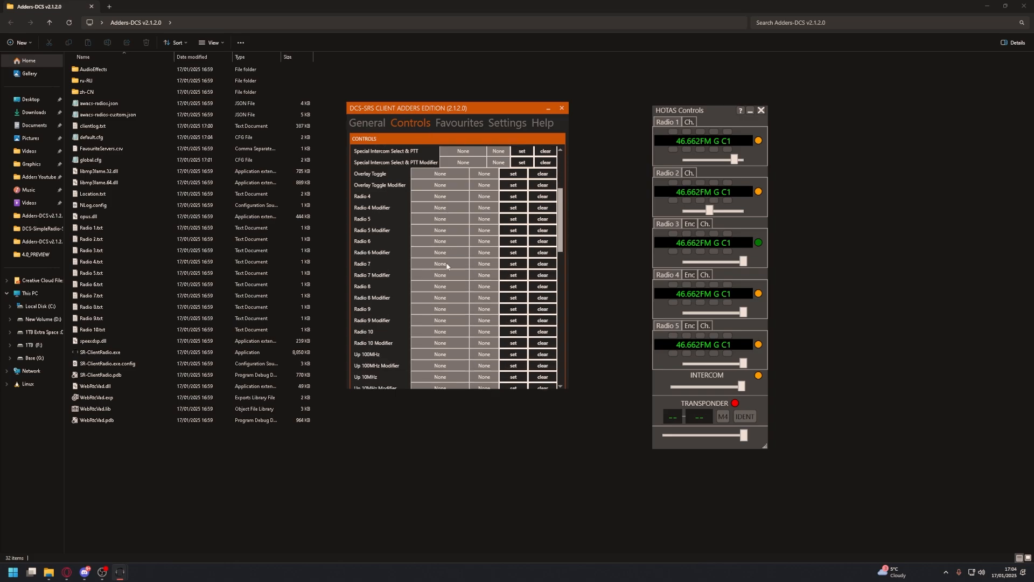
Return to the client's general setup and toggle the radio overlay off and back on
scroll(447, 265, "up", 5)
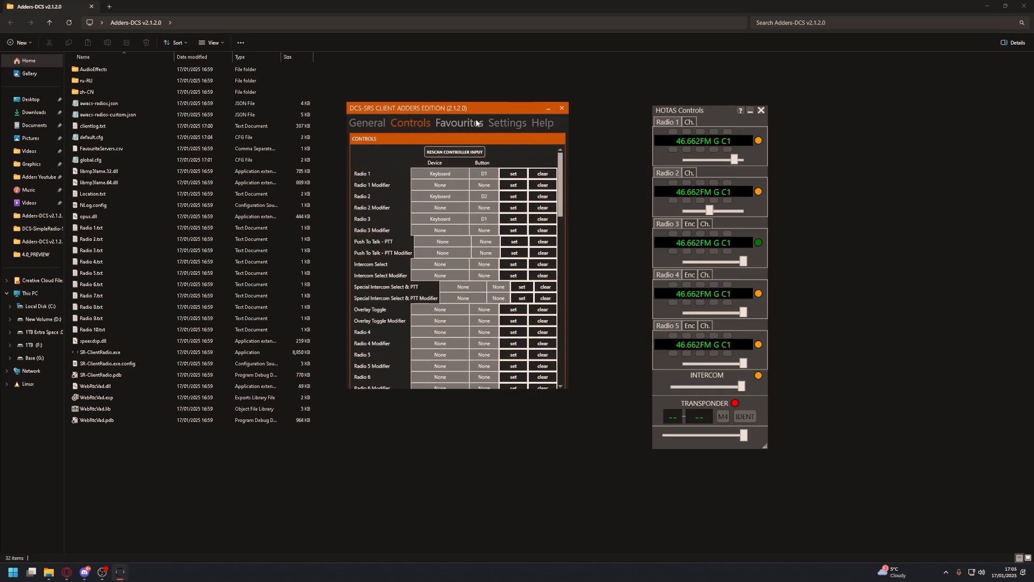
left_click(368, 123)
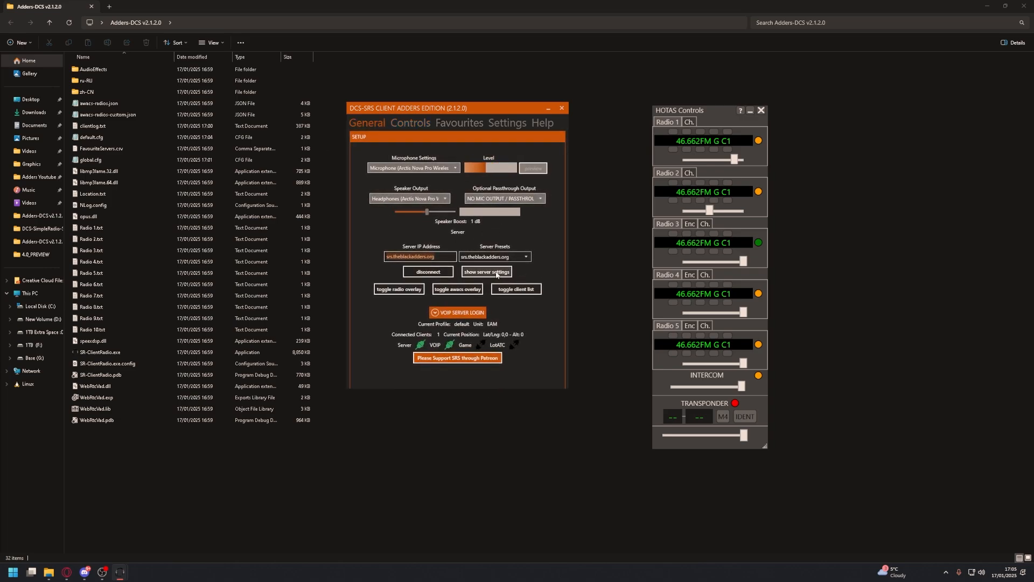
left_click(402, 290)
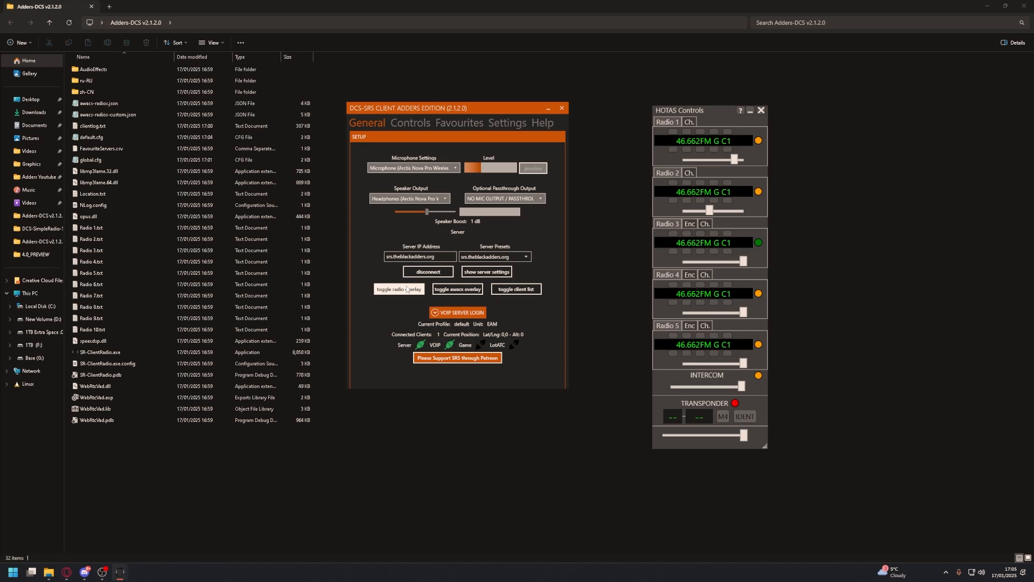
left_click(402, 290)
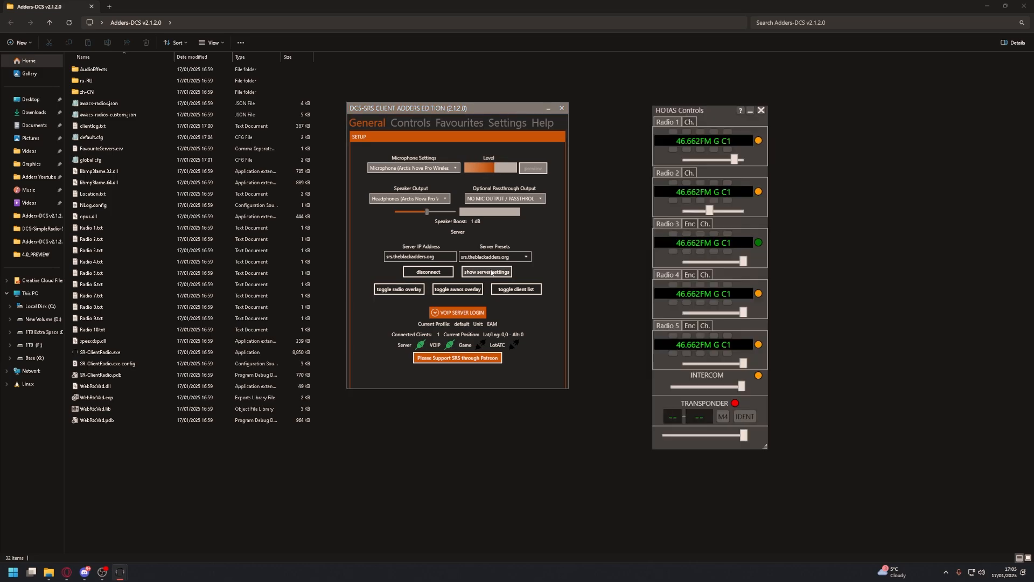
Raise Radio 1's frequency with the two coarsest tuning increments, lowering it by the same amount after each raise
left_click(673, 132)
left_click(673, 149)
left_click(686, 132)
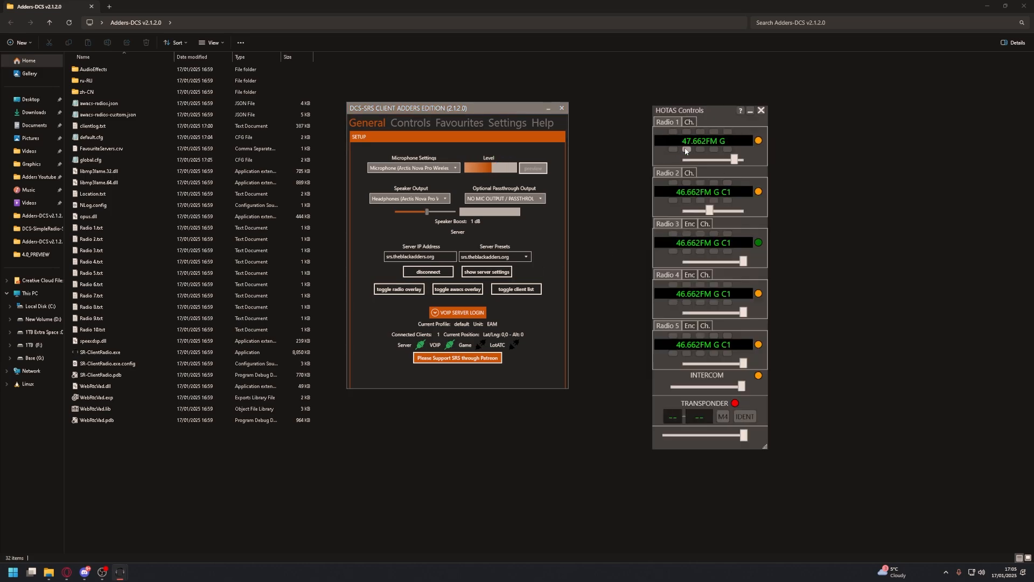
left_click(686, 149)
left_click(686, 132)
left_click(687, 149)
Show the preset channel lists of Radio 1 and Radio 2 in the radio overlay
left_click(690, 123)
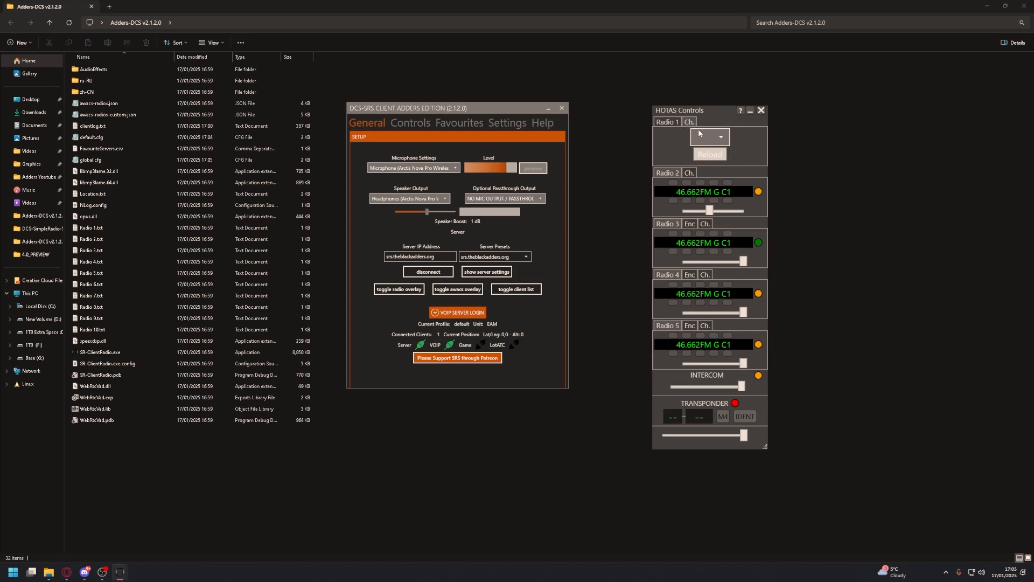
left_click(709, 138)
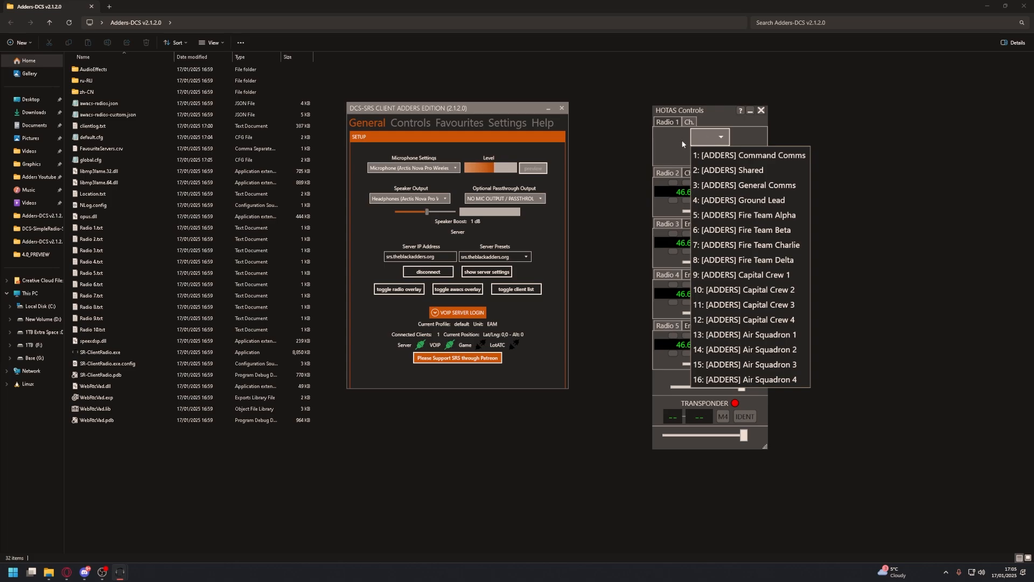
left_click(671, 125)
left_click(674, 124)
left_click(690, 175)
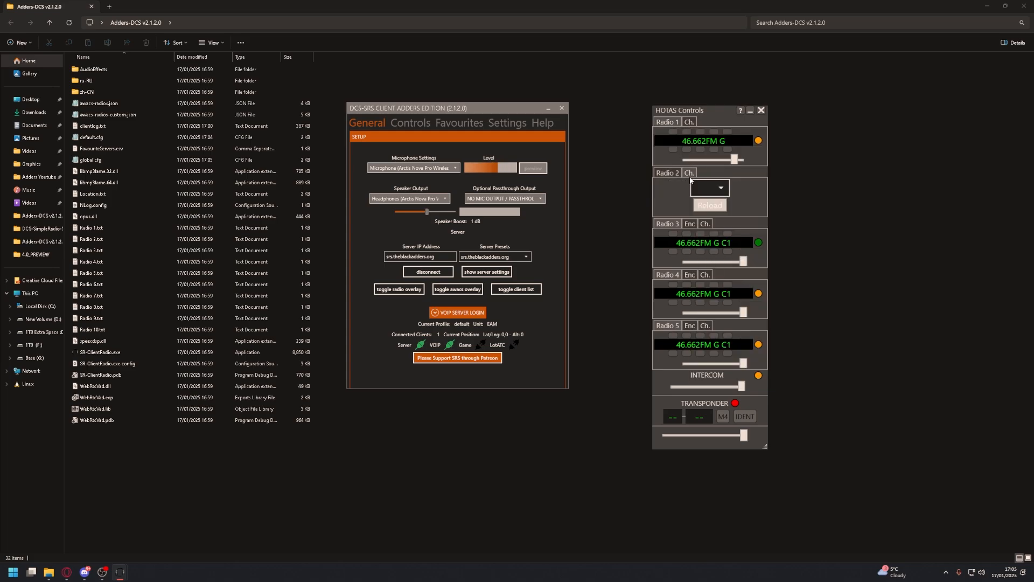
left_click(700, 187)
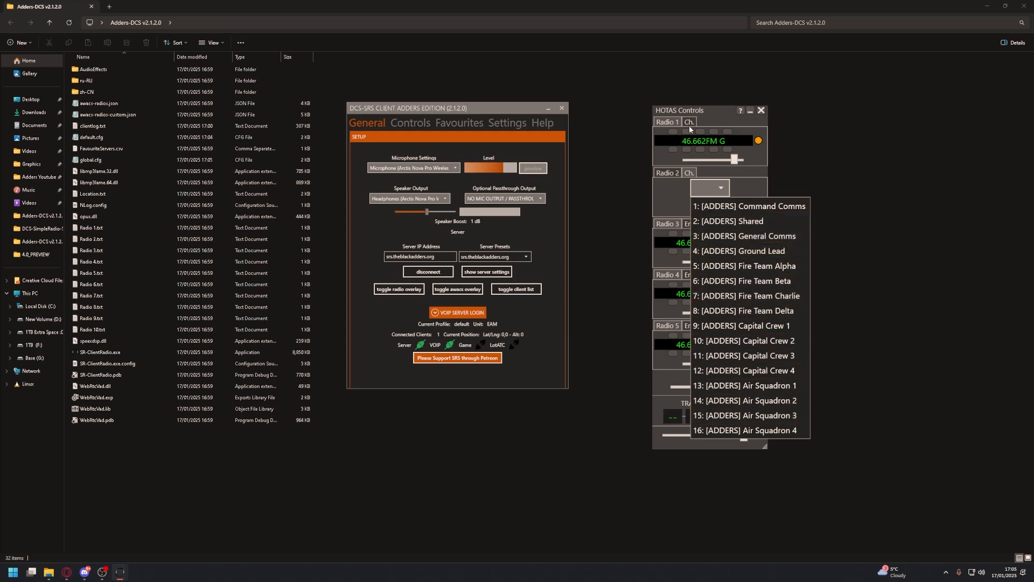
Set Radio 1 to preset channel 1, [ADDERS] Command Comms, and show its frequency display
left_click(689, 123)
left_click(689, 122)
left_click(719, 137)
left_click(719, 154)
left_click(677, 122)
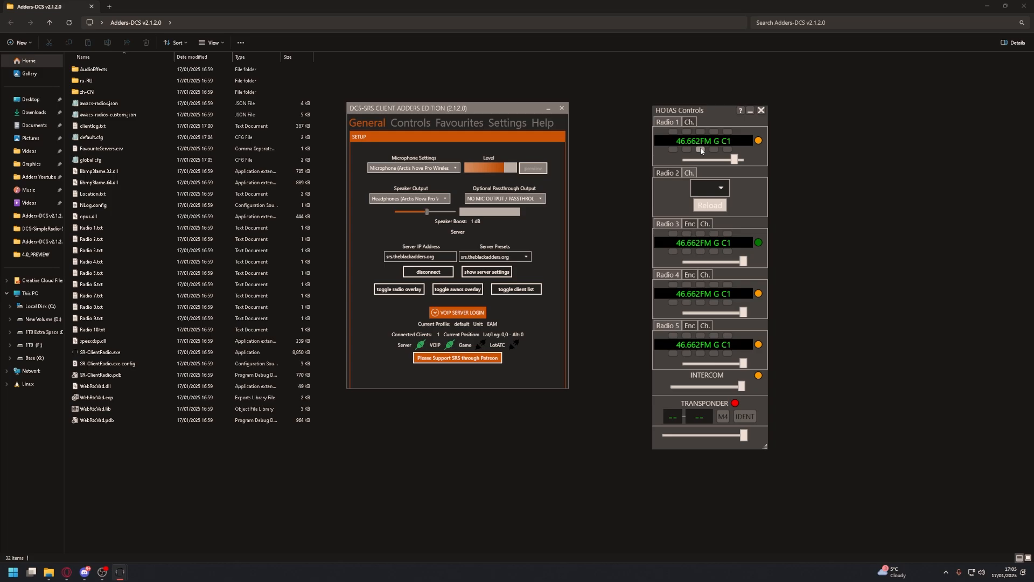
Switch Radio 1 to preset channel 2, [ADDERS] Shared, and return to its frequency display
left_click(694, 122)
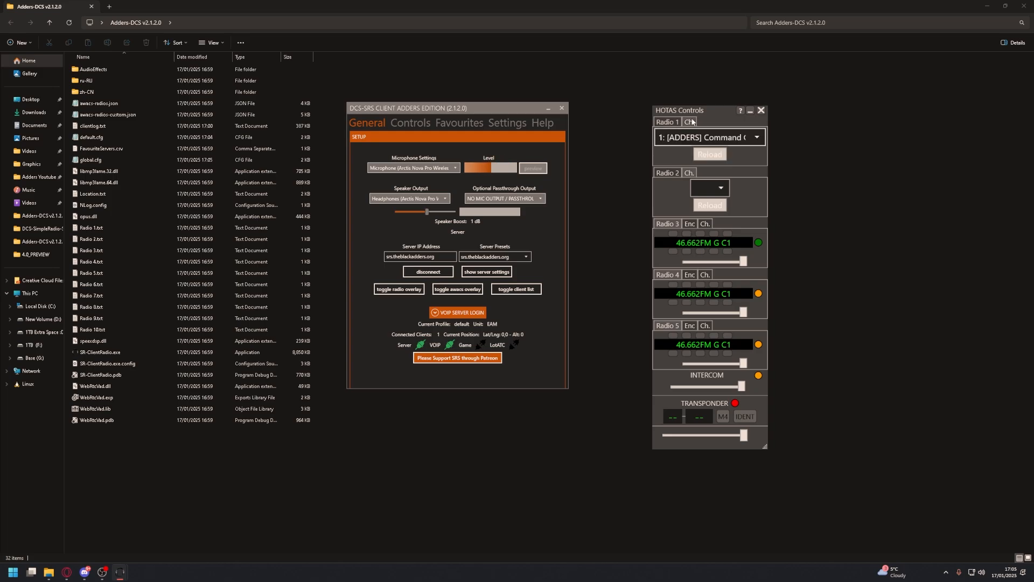
left_click(697, 137)
left_click(695, 170)
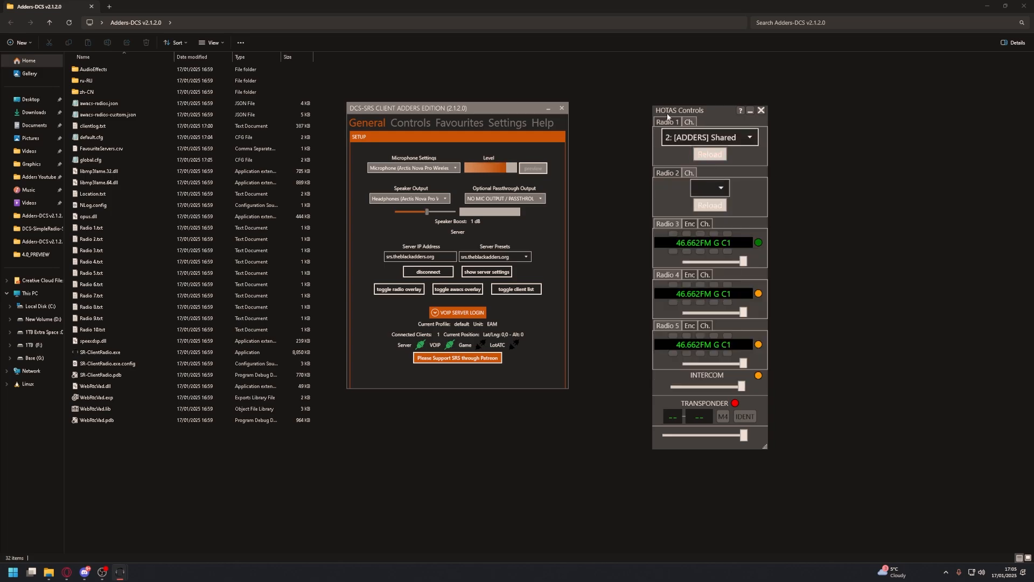
left_click(691, 123)
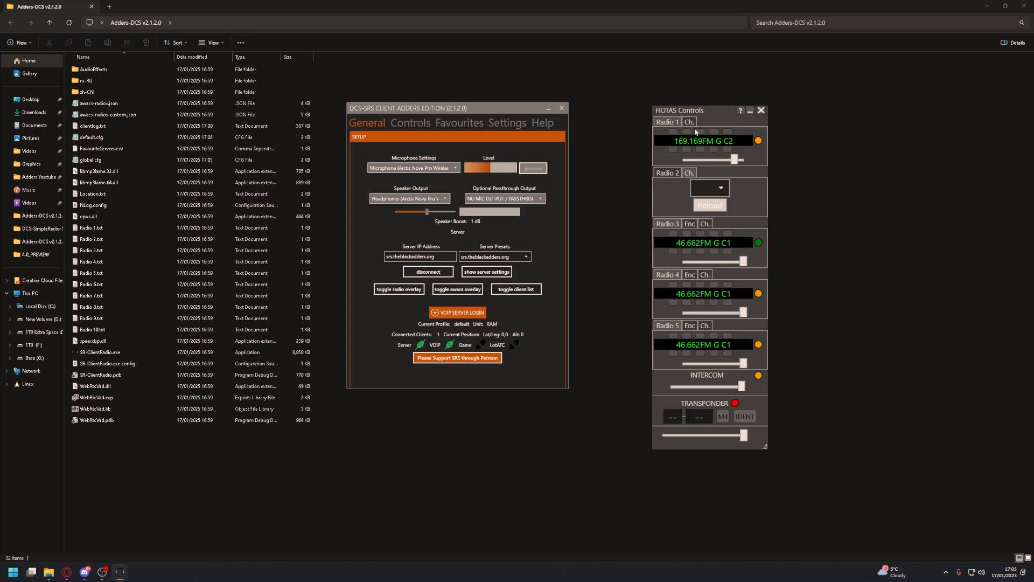
Set Radio 1 to preset channel 3, [ADDERS] General Comms
left_click(694, 123)
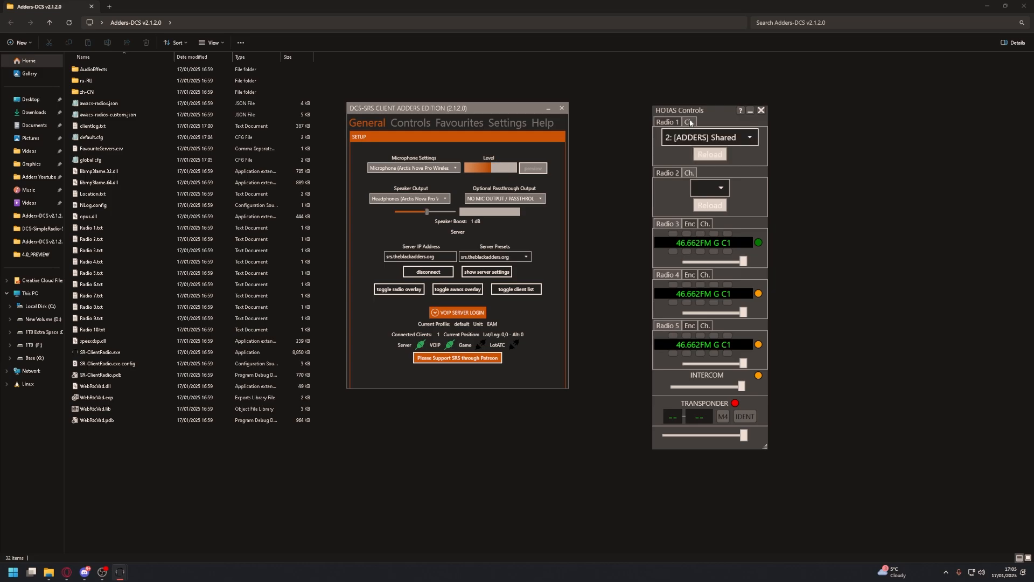
left_click(694, 123)
left_click(694, 123)
left_click(695, 132)
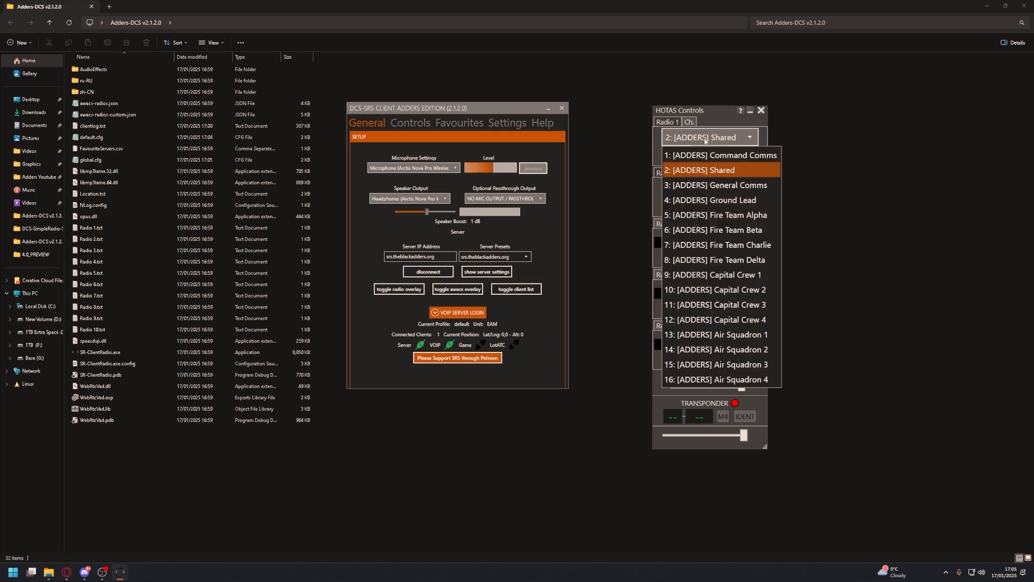
left_click(705, 185)
left_click(681, 123)
left_click(690, 122)
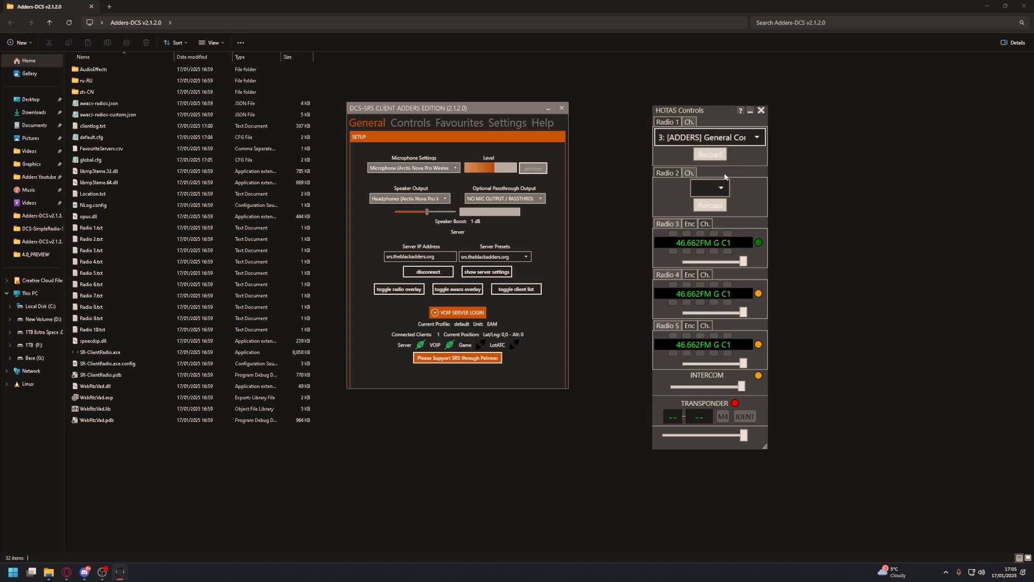
Review Radio 1's full preset channel list, close its channel selector, and bring the Adders-DCS v2.1.2.0 folder window forward
left_click(700, 137)
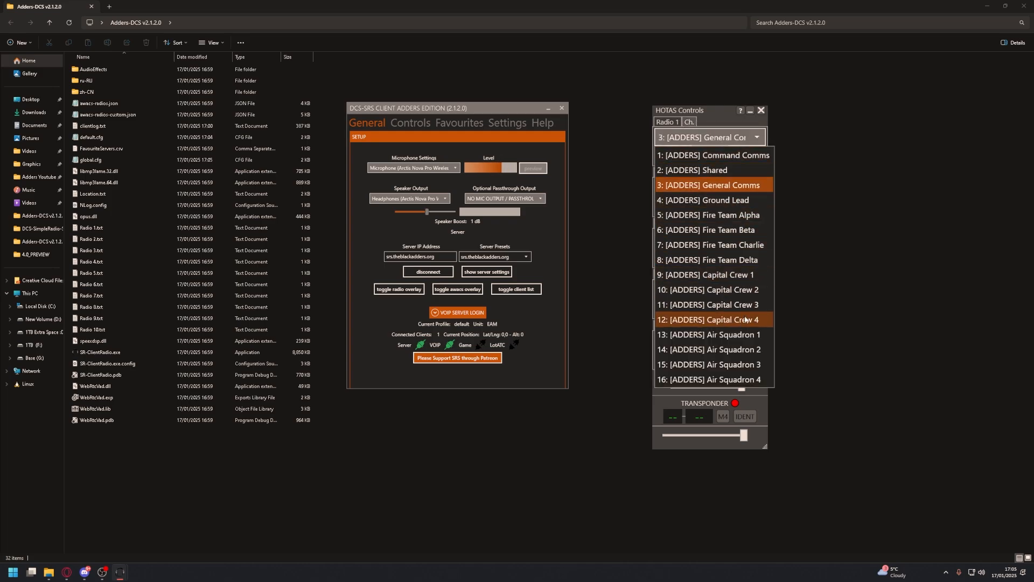
left_click(662, 126)
left_click(663, 123)
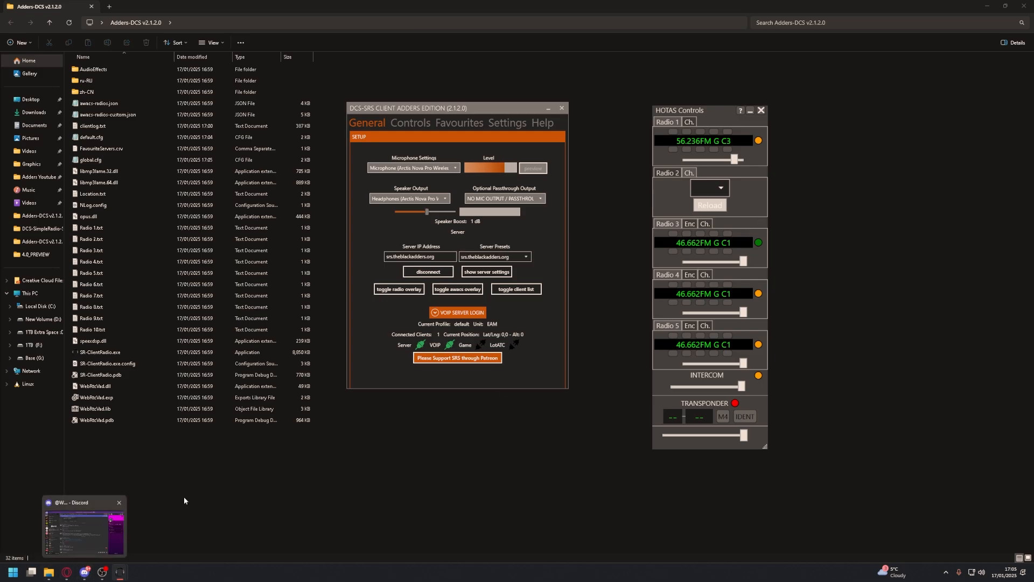
left_click(404, 496)
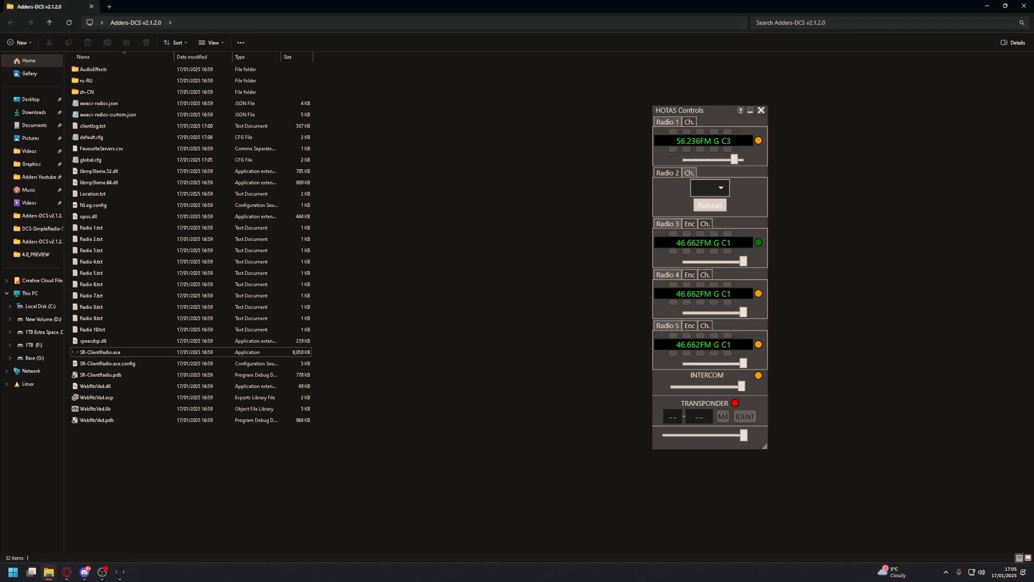